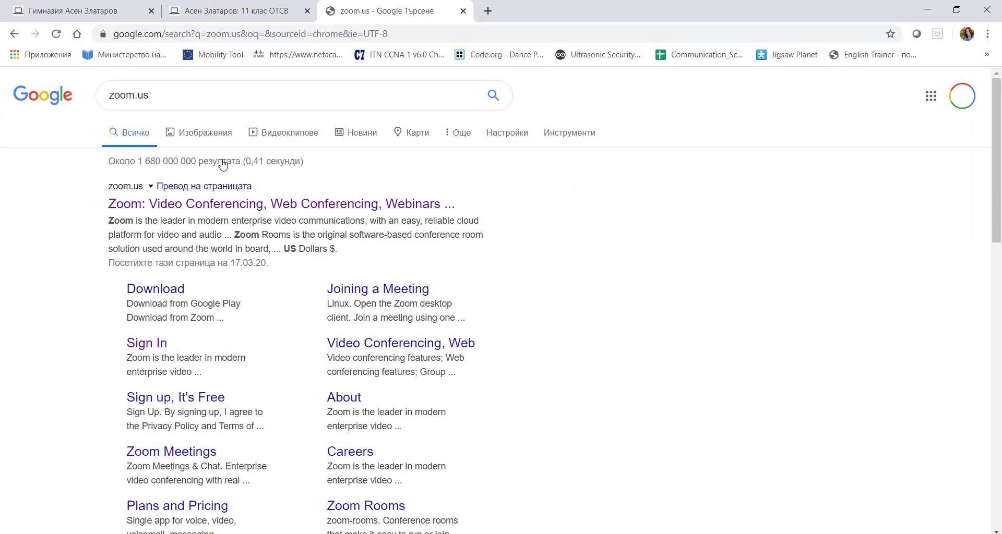
Open the Zoom website from the search results and sign in with the saved account credentials
click(220, 204)
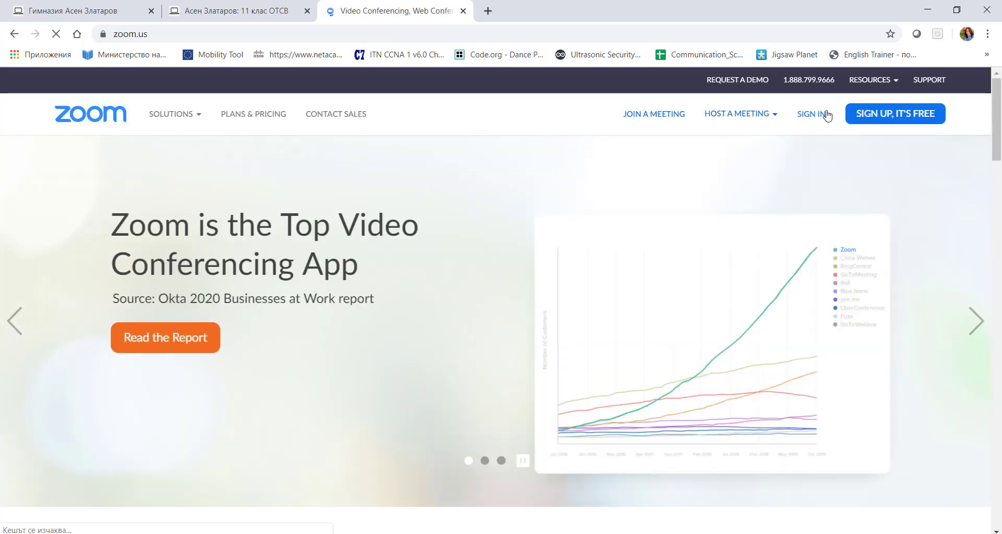
click(814, 121)
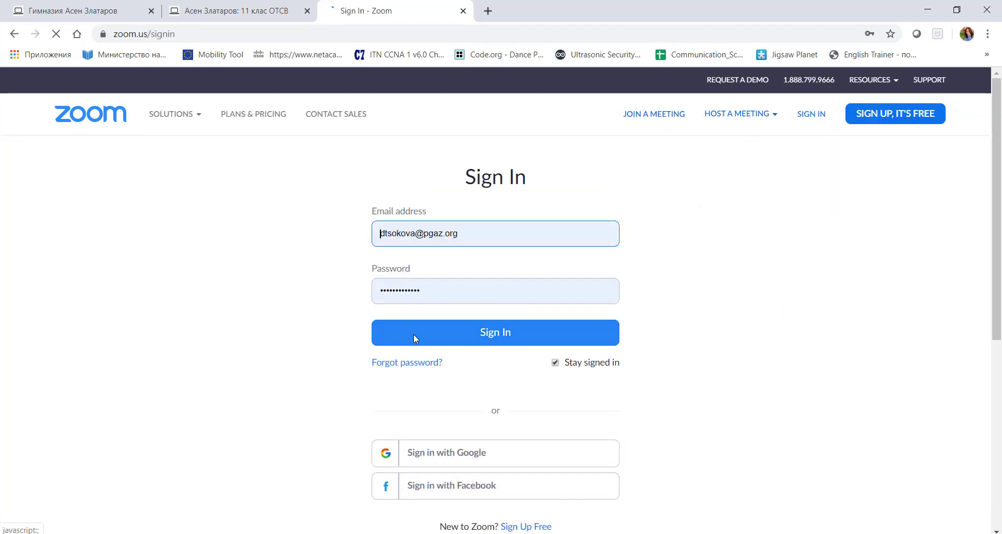
key(Return)
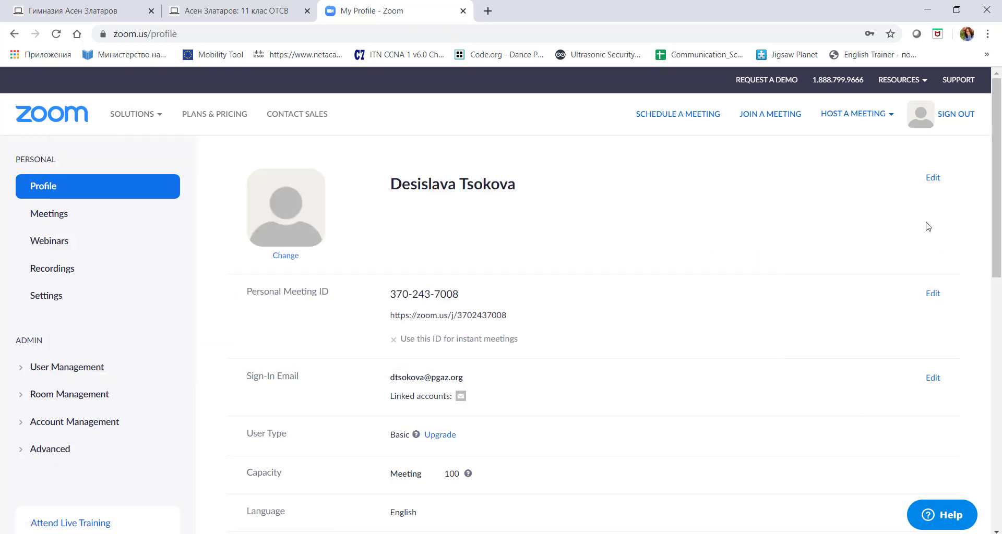
Start scheduling a new meeting from the upcoming meetings list and set its topic to "Проба"
click(47, 217)
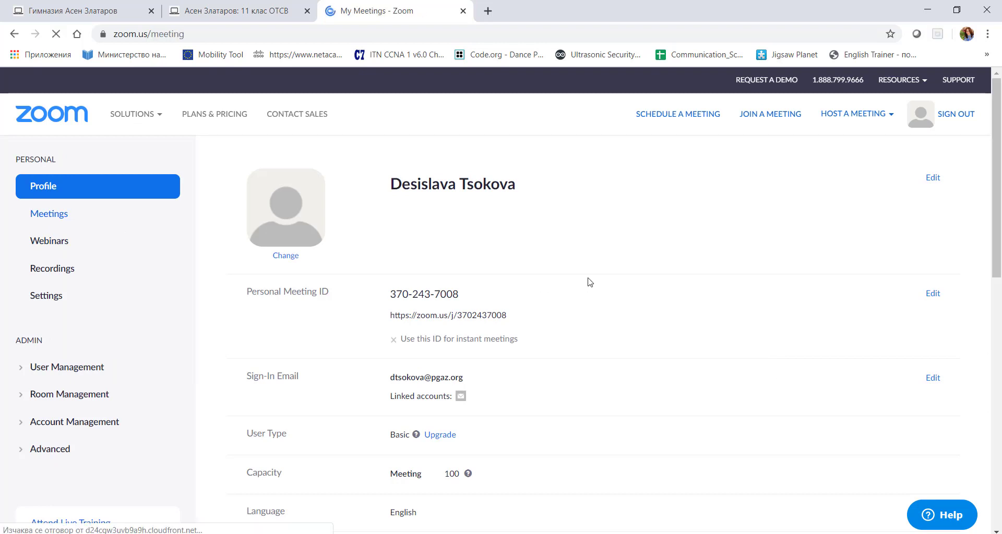
scroll(456, 240, down, 1)
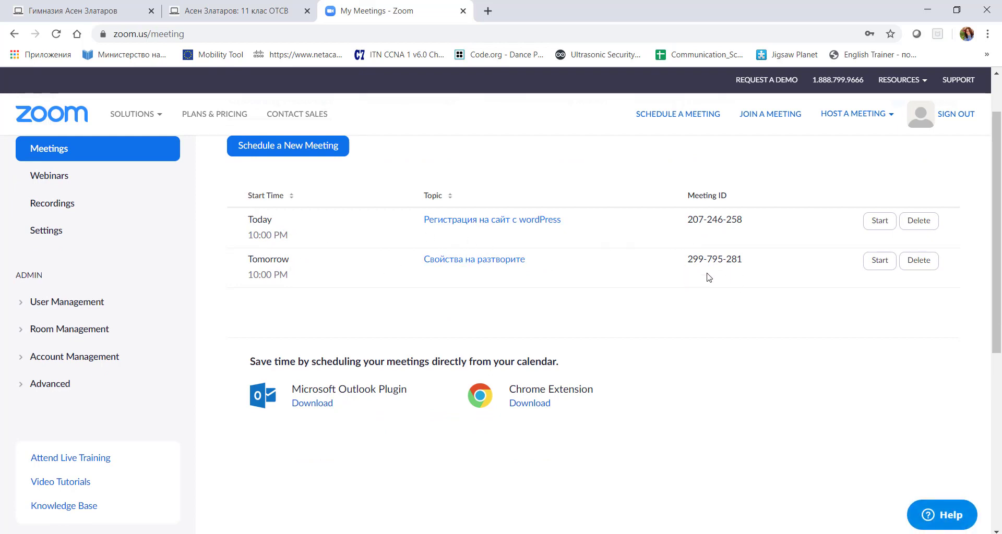
scroll(708, 277, up, 1)
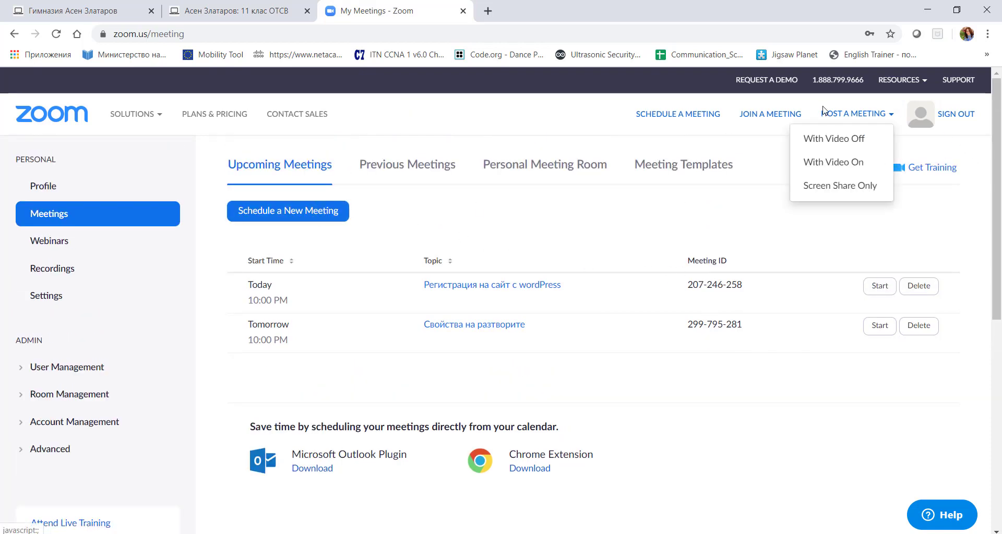
mouse_move(846, 115)
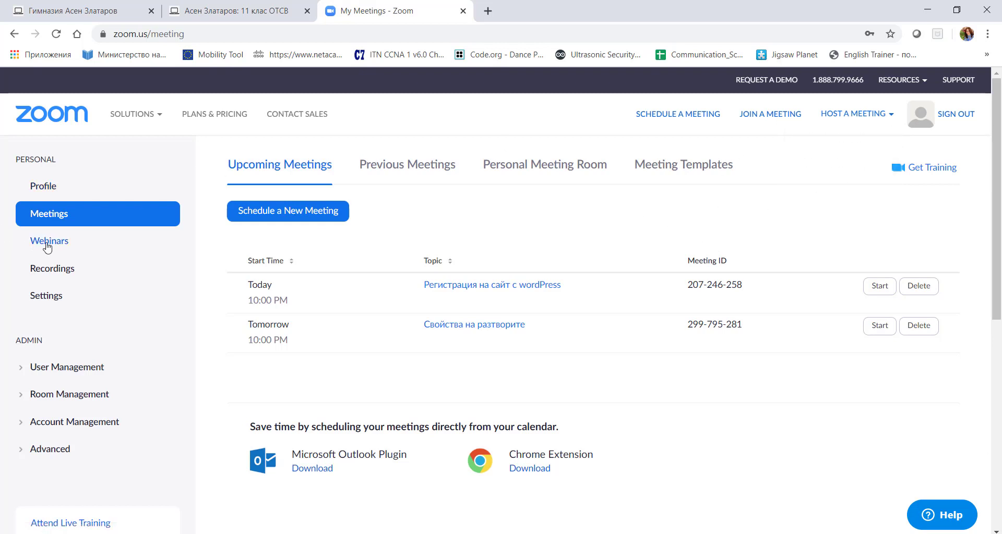
click(266, 211)
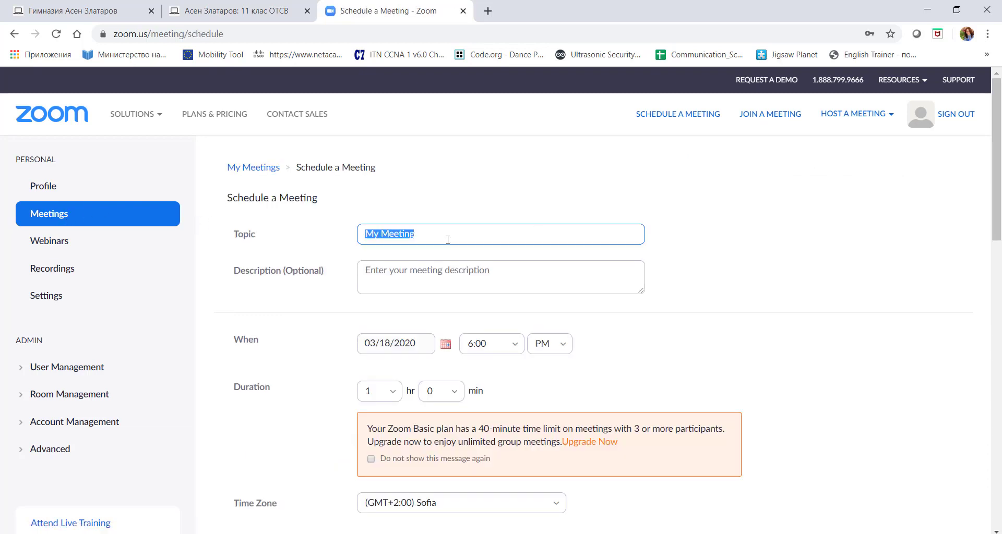
text(Проба)
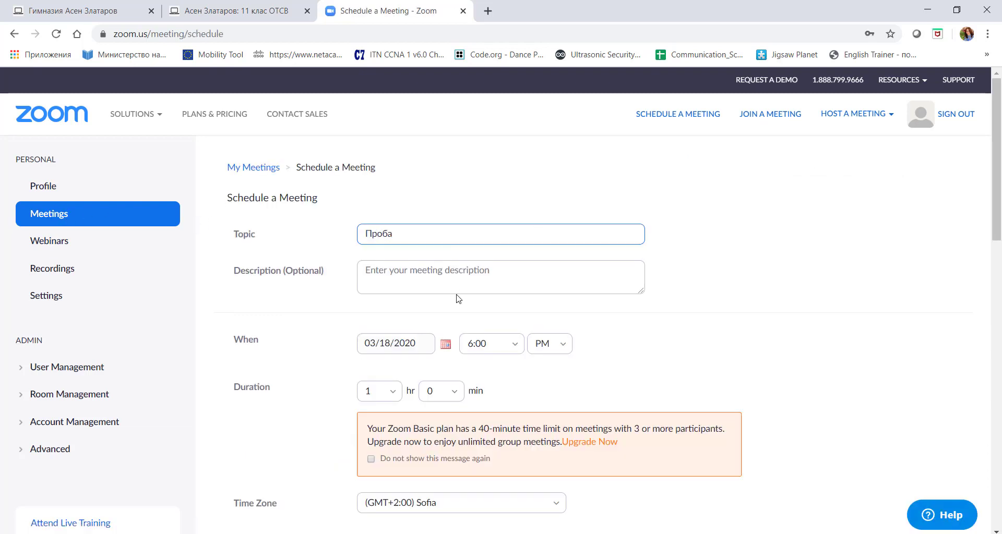
click(452, 287)
Review the new meeting's start time, time zone, meeting ID, password and video options
scroll(452, 277, down, 3)
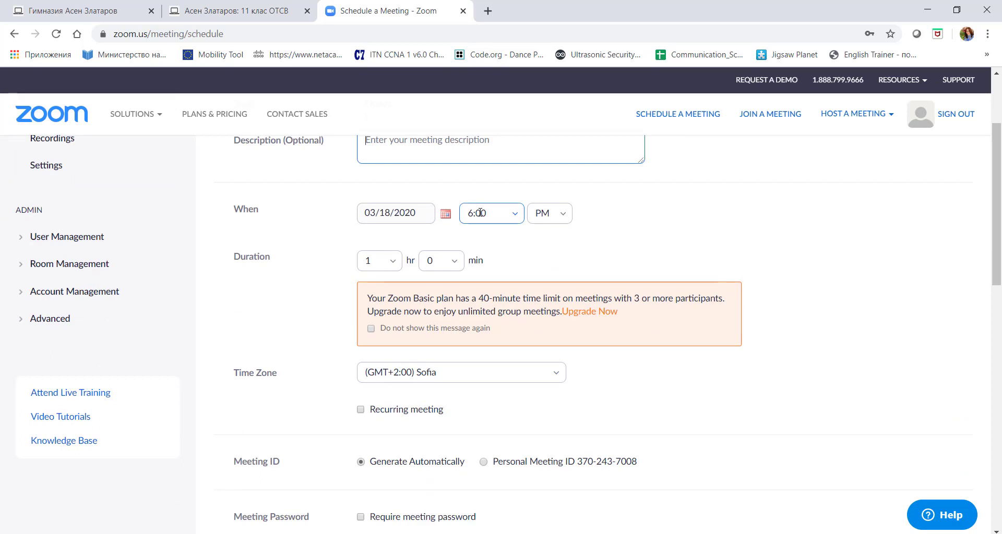
click(519, 219)
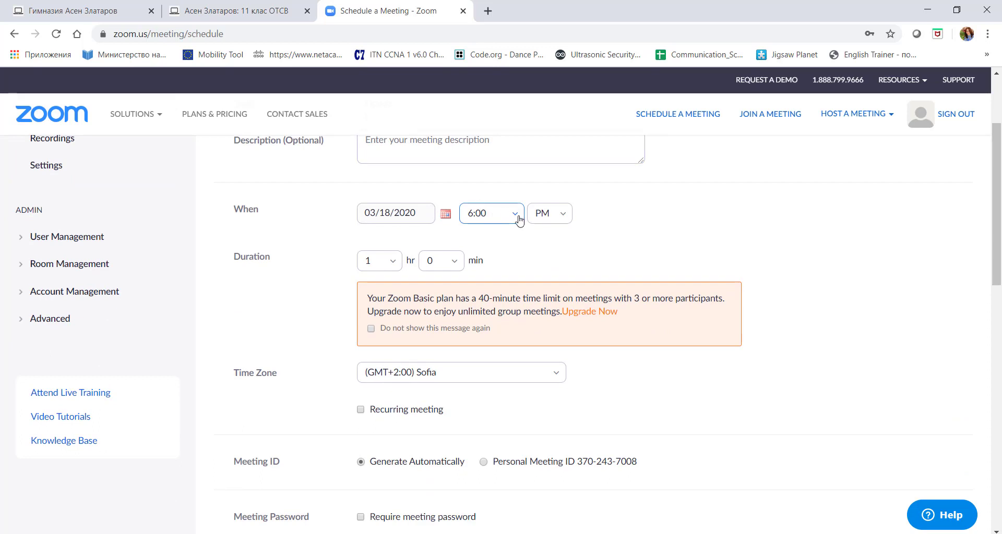
click(619, 248)
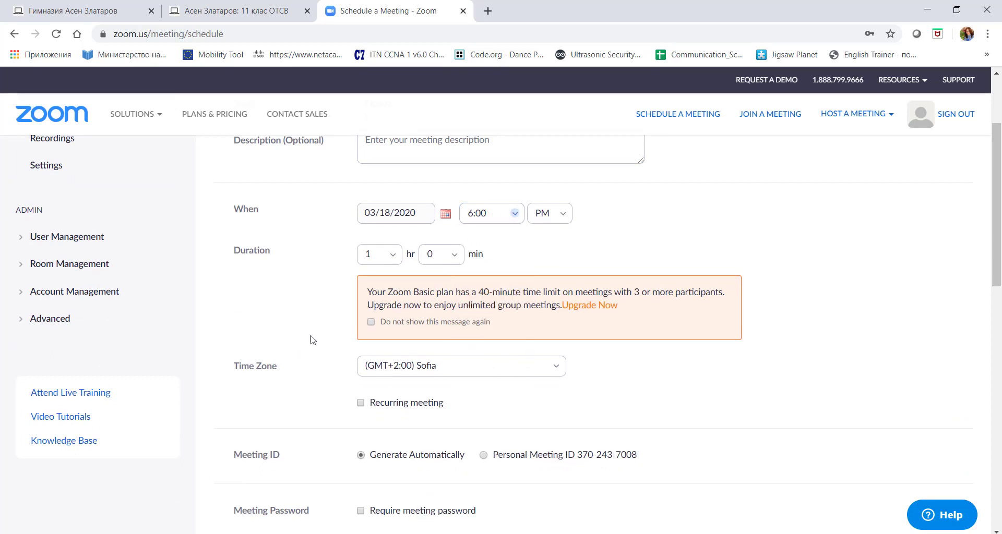
scroll(426, 325, down, 4)
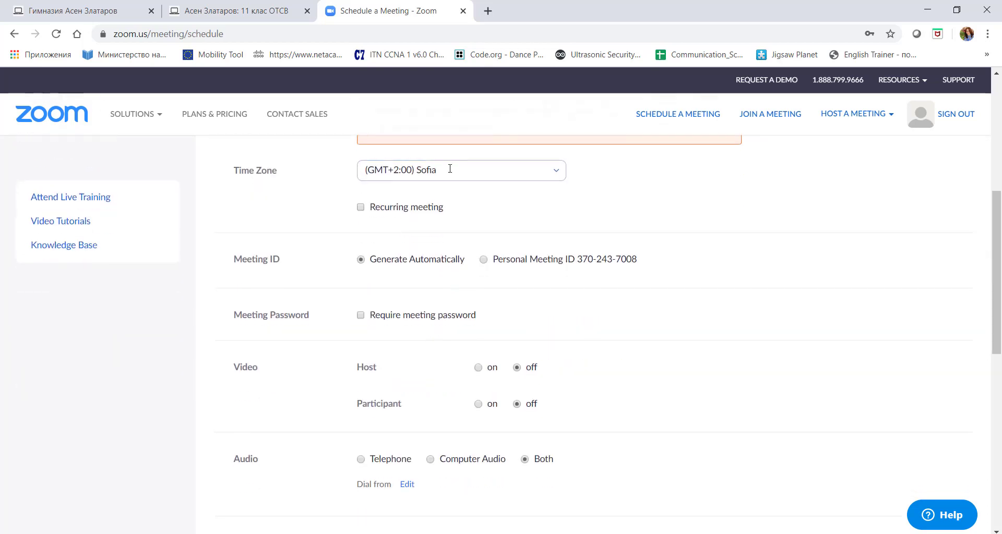
scroll(431, 269, down, 3)
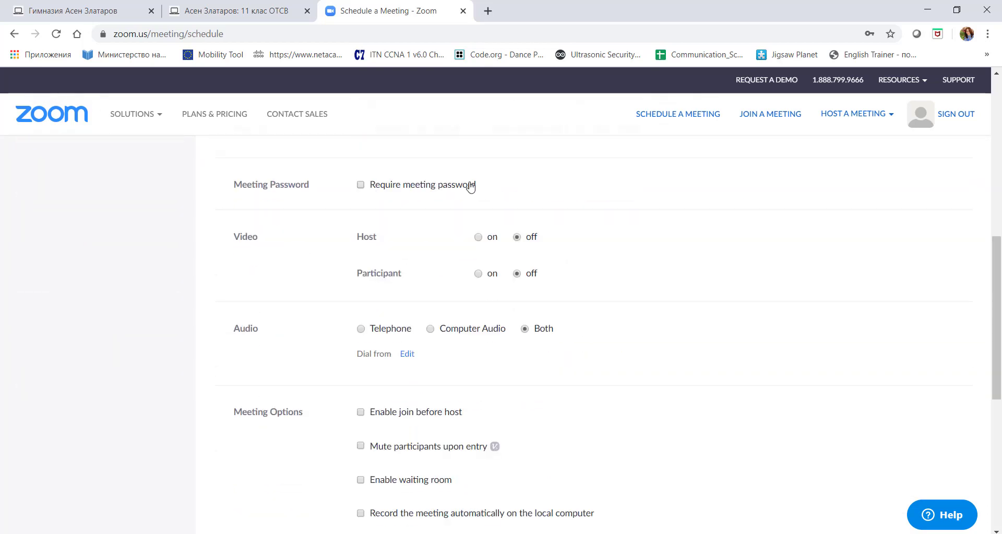
scroll(468, 186, up, 3)
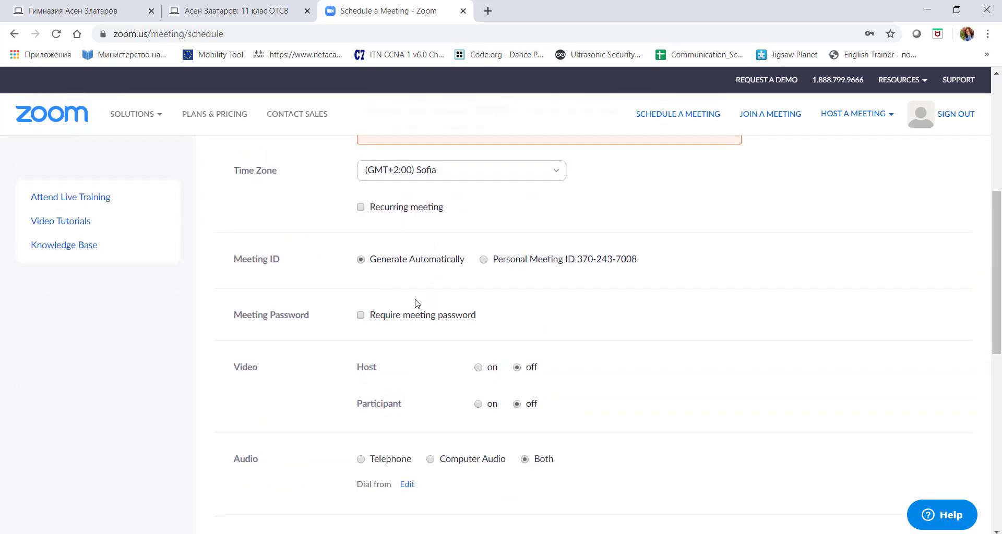
scroll(469, 303, down, 1)
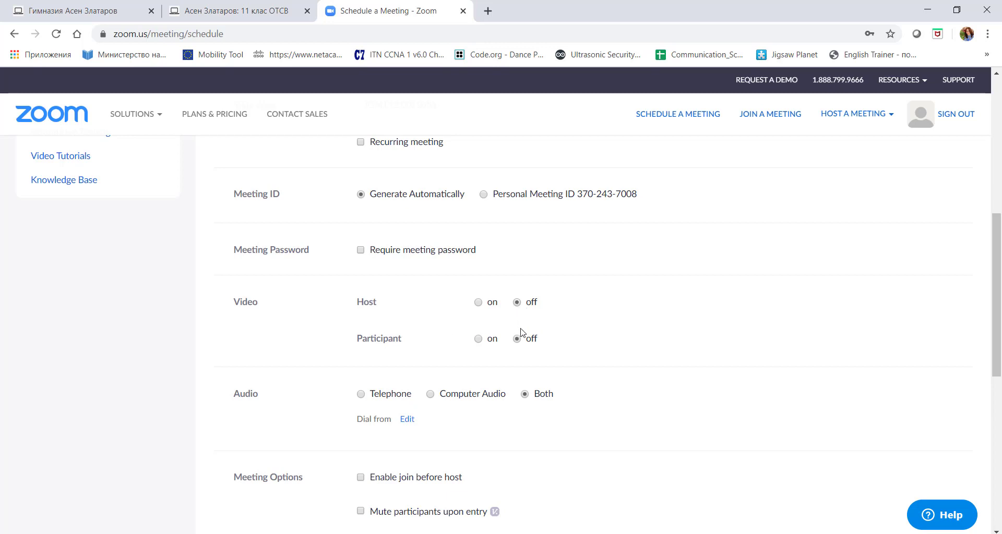
Enable join before host and mute participants upon entry, and save the meeting
scroll(540, 351, down, 3)
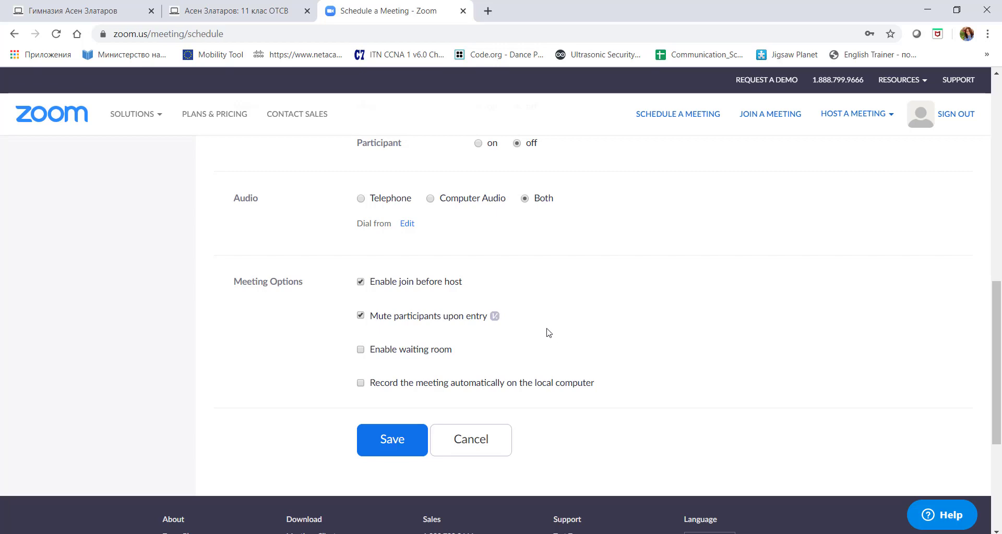
scroll(548, 332, up, 2)
scroll(519, 340, down, 3)
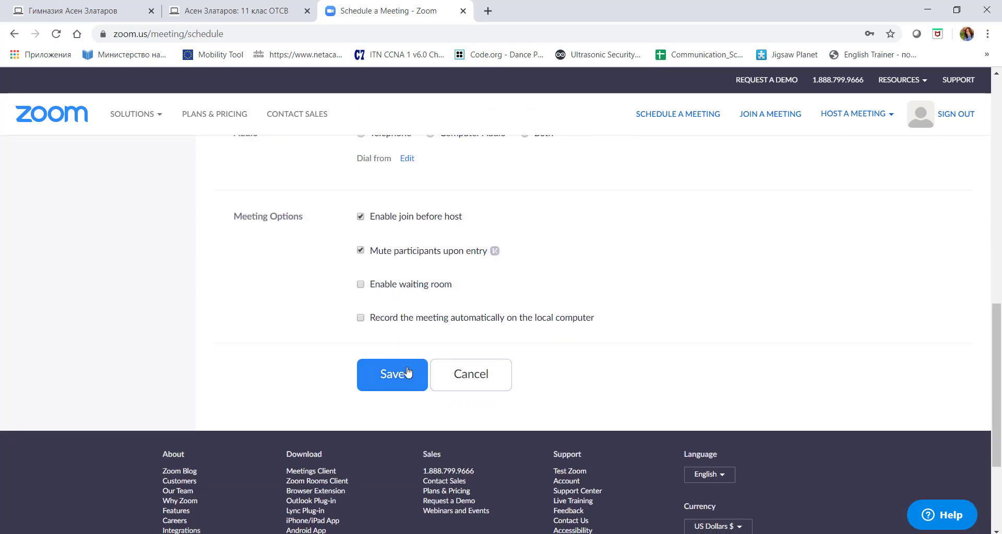
click(408, 372)
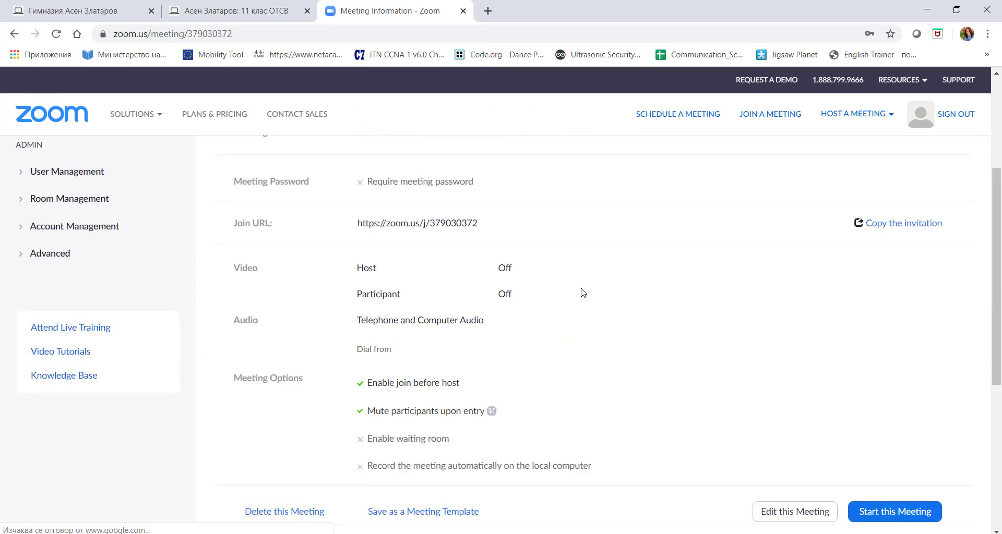
Open the meeting's invitation text and select the part with the join link and meeting ID
click(879, 229)
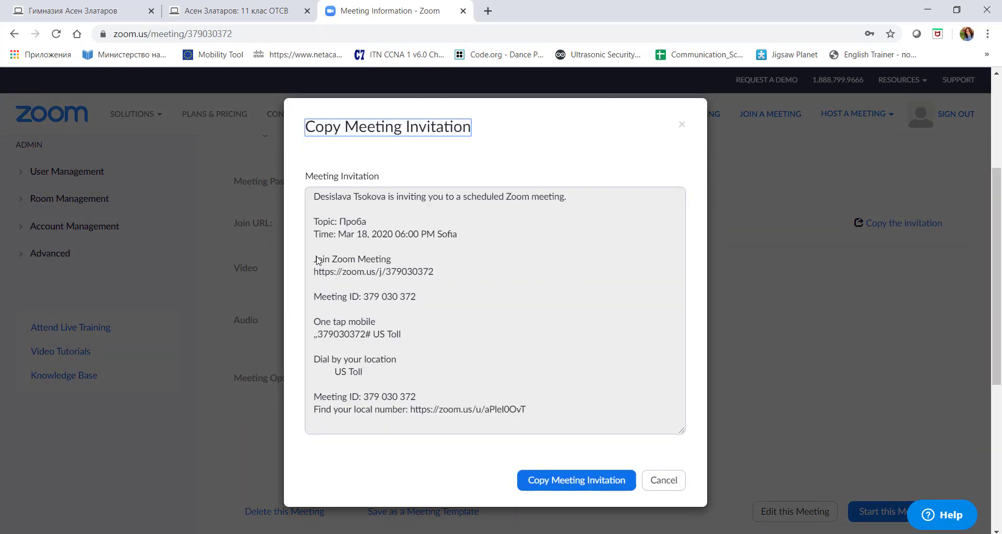
click(317, 261)
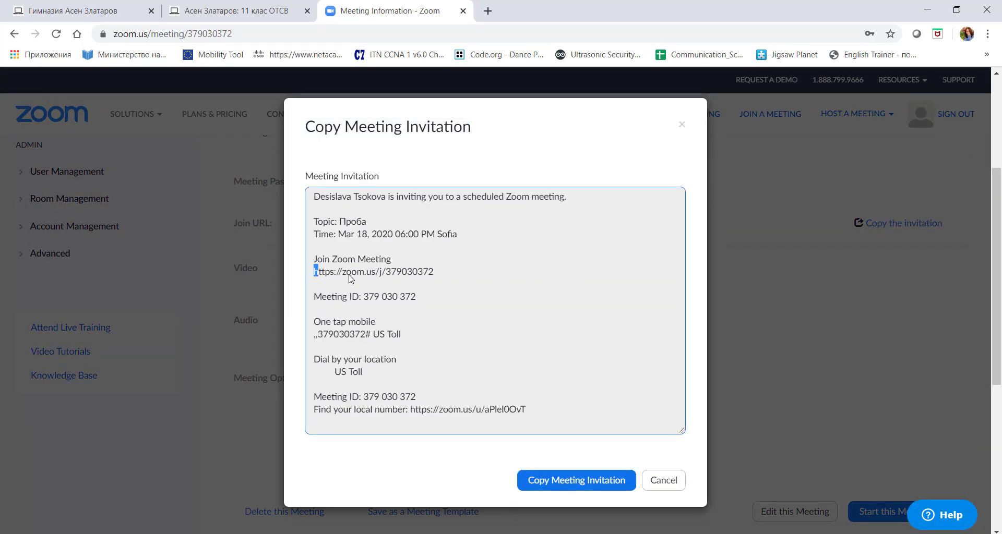
drag(315, 271, 449, 299)
click(786, 255)
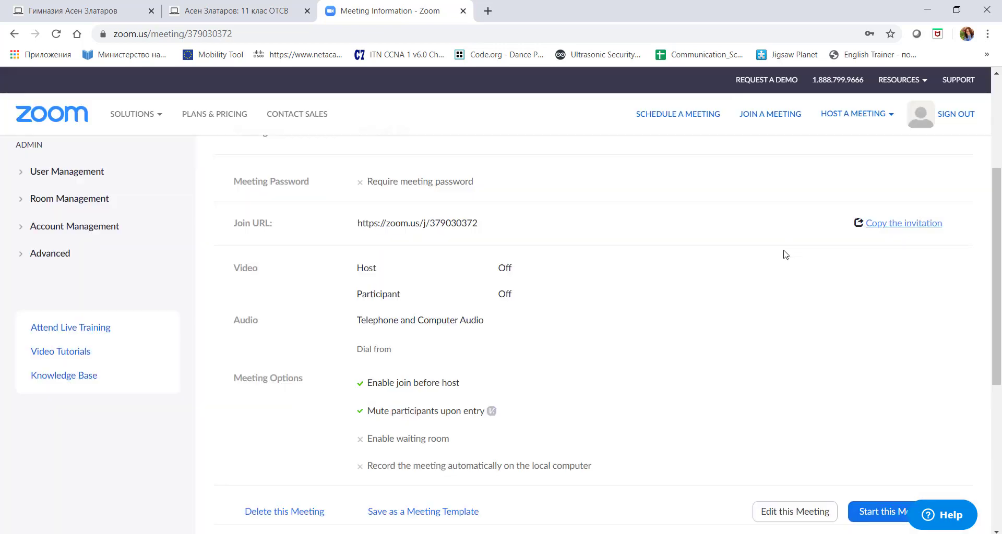
click(873, 230)
drag(316, 261, 425, 308)
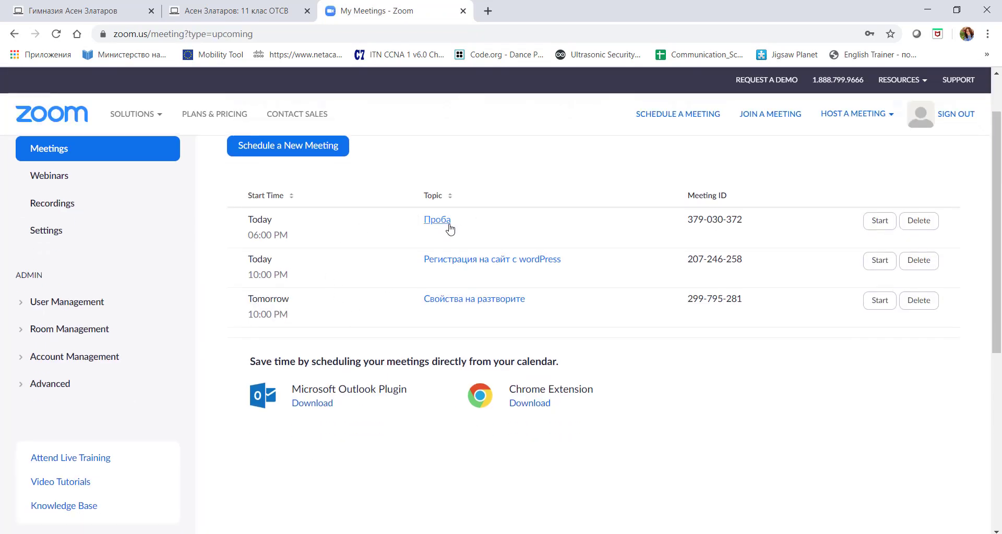
Review the details of the "Проба" meeting and return to the upcoming meetings list
click(446, 225)
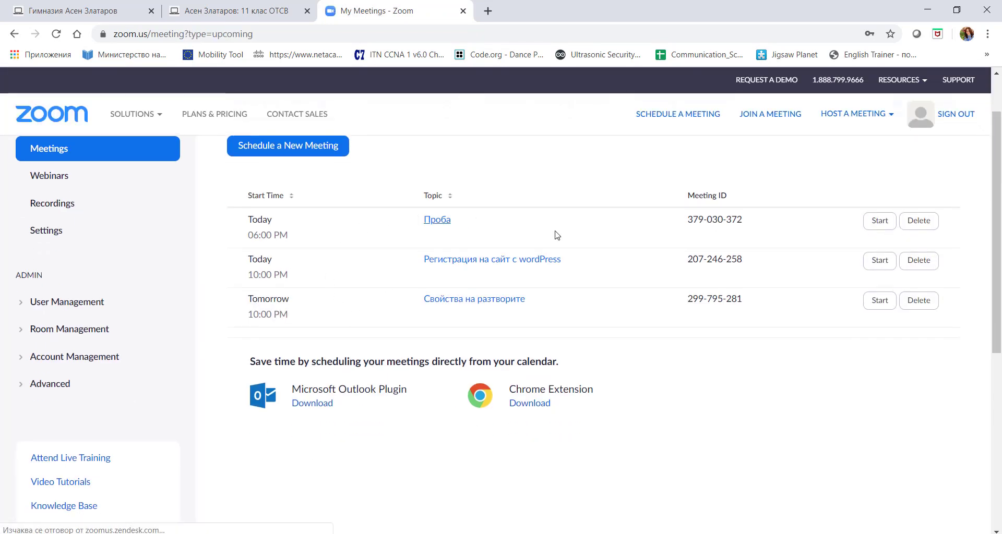
scroll(628, 230, down, 4)
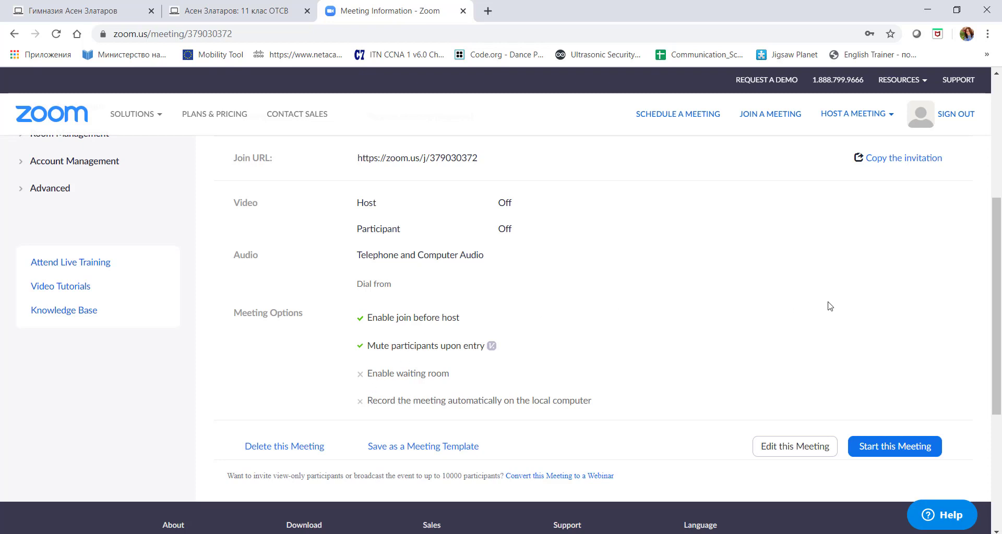
scroll(829, 306, up, 4)
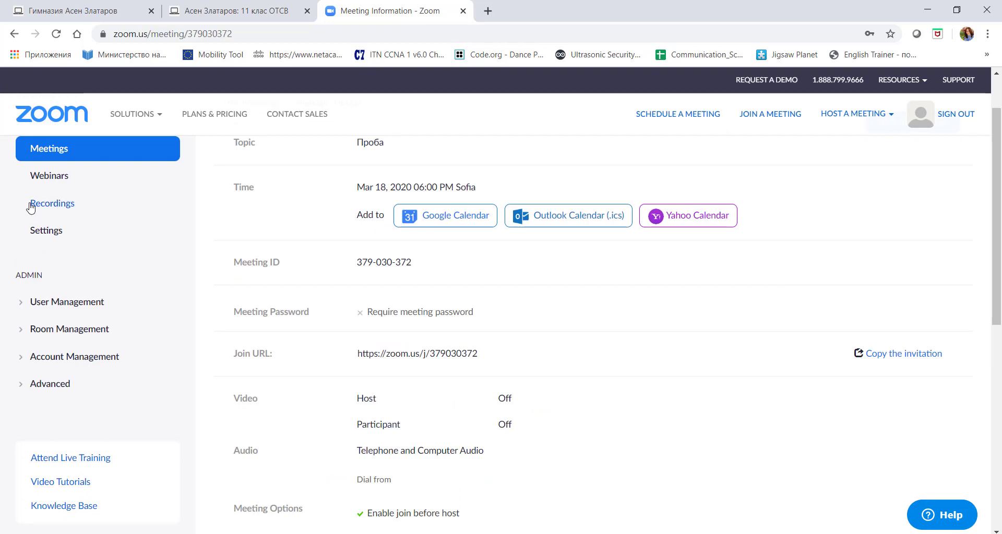
scroll(60, 201, up, 2)
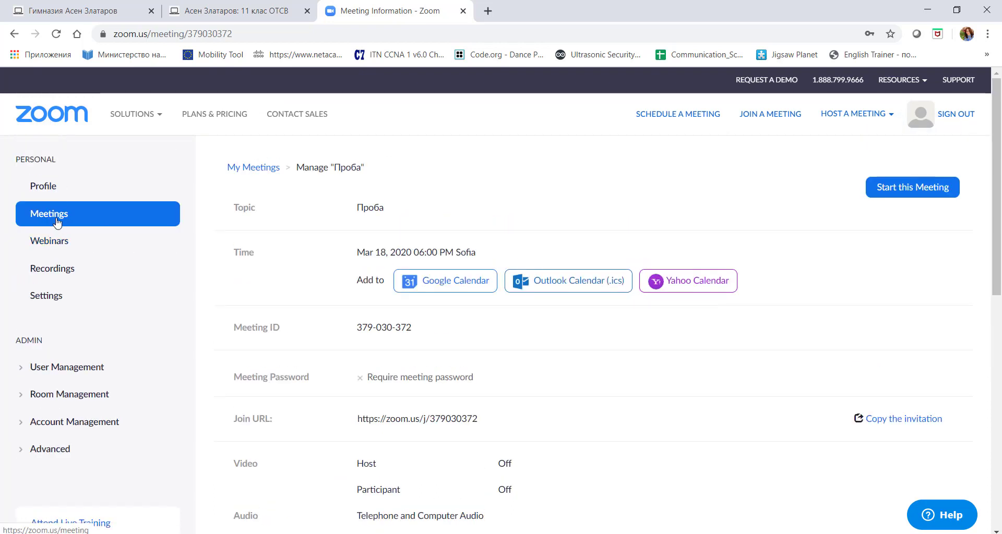
click(54, 217)
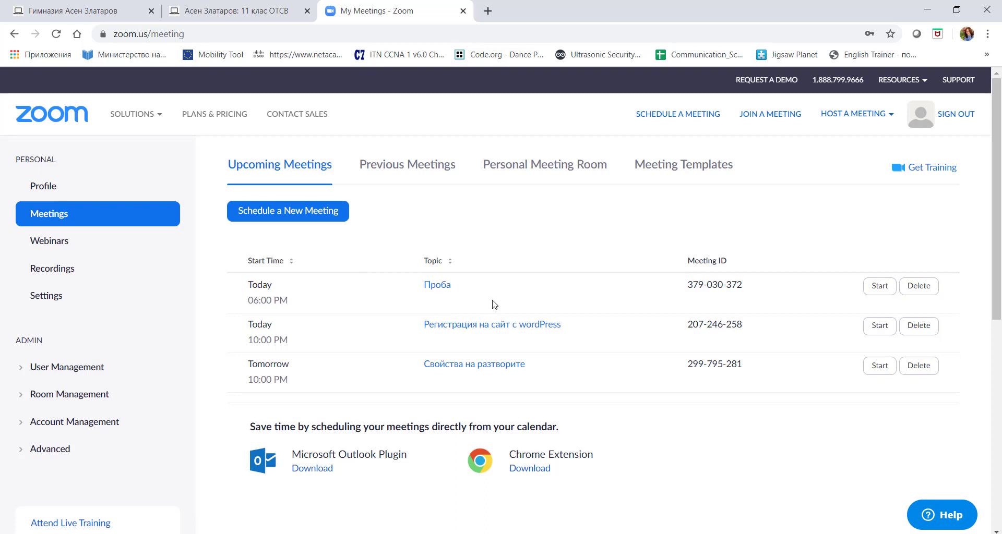
Start the "Проба" meeting in the Zoom Meetings desktop app and join with computer audio
click(875, 292)
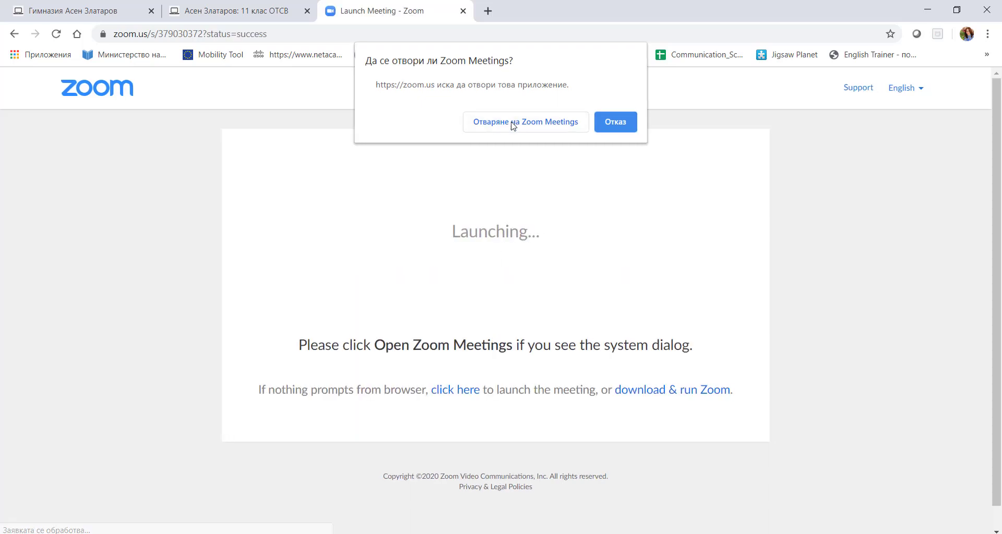
click(513, 126)
click(672, 390)
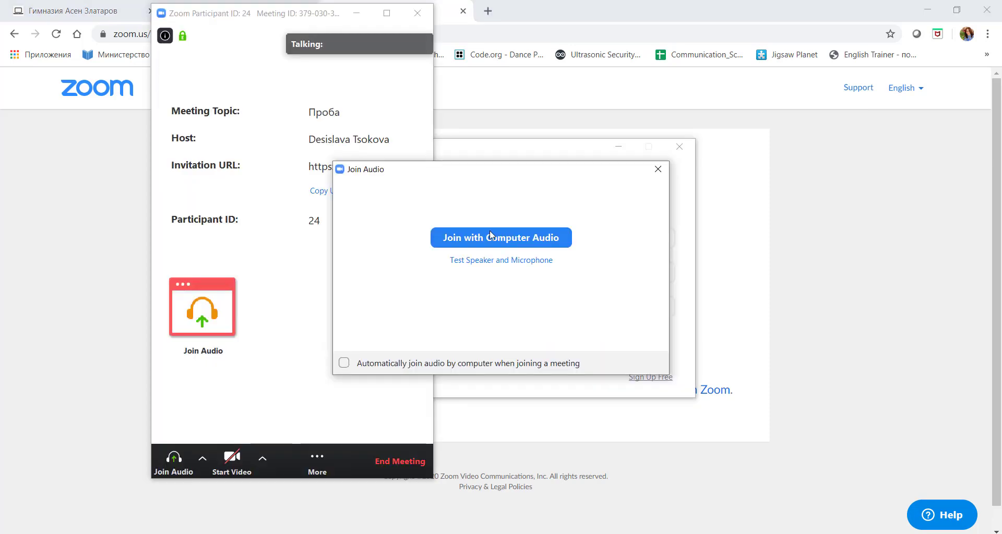
click(530, 239)
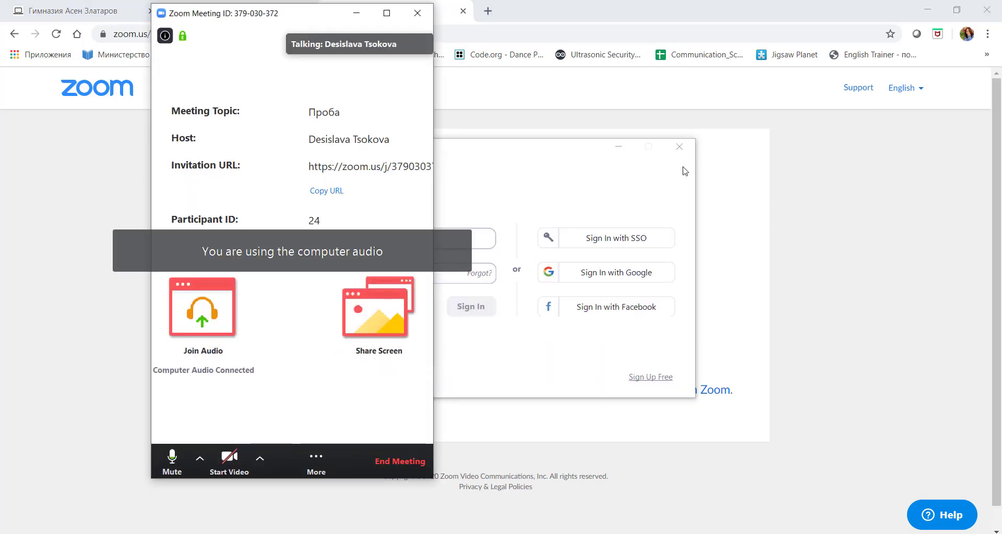
Cancel the request to end the meeting and maximize the meeting window
click(683, 145)
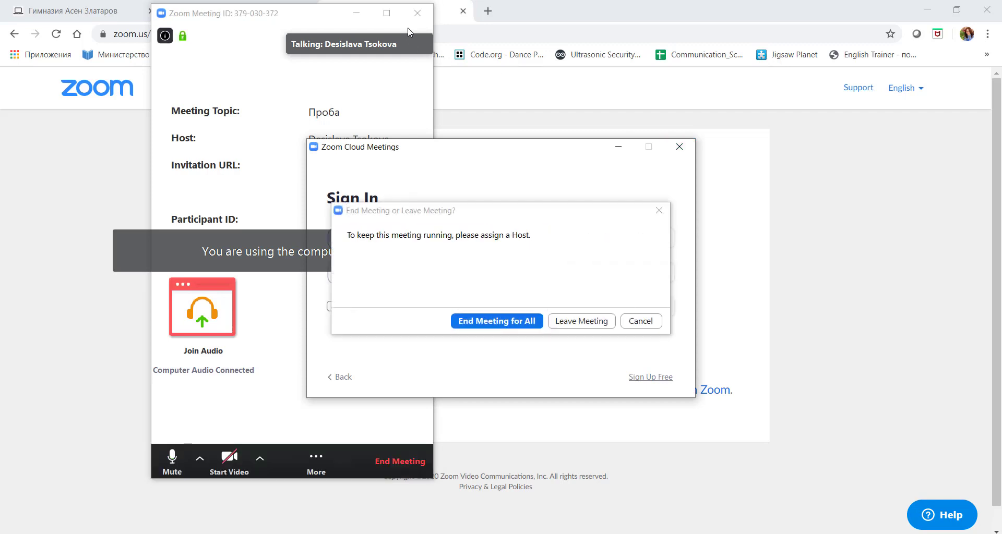
click(650, 322)
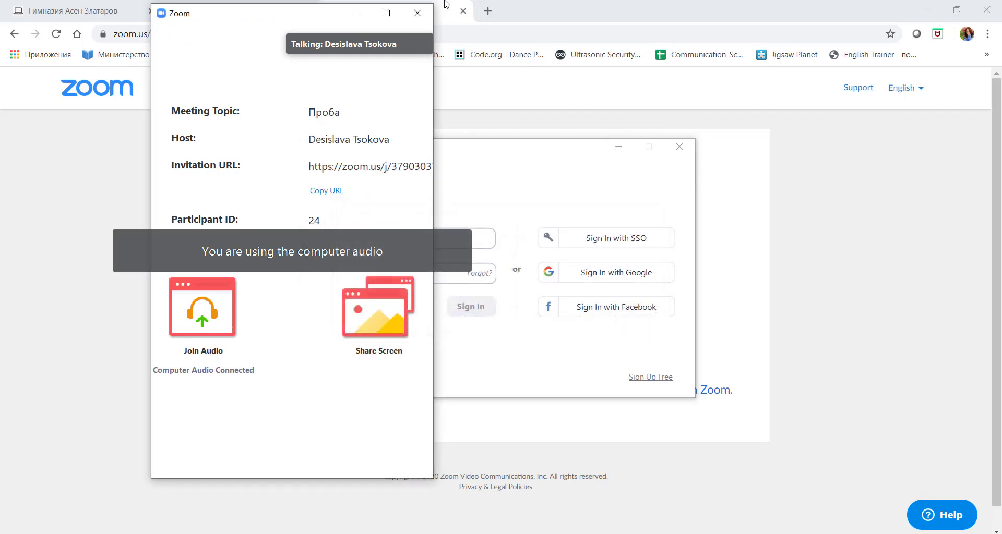
click(388, 17)
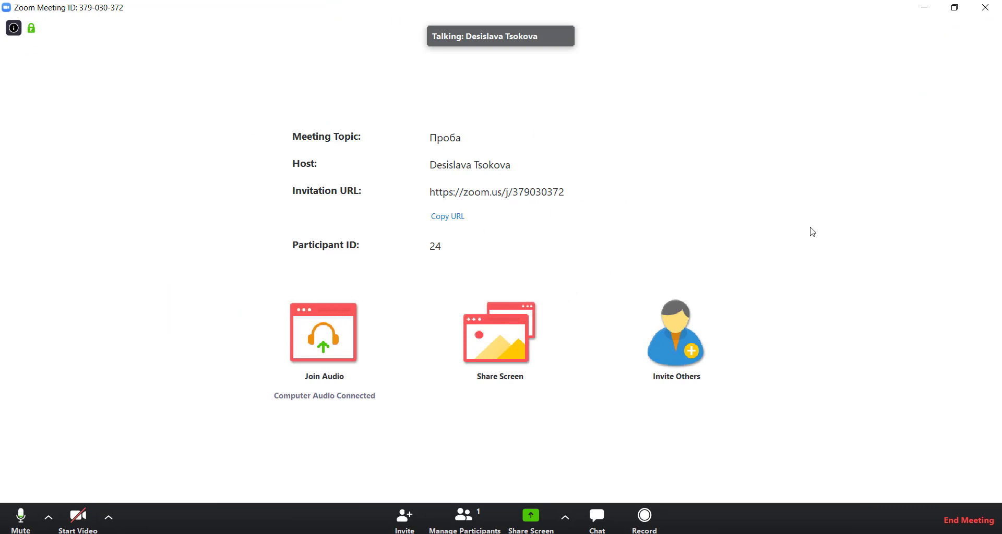
Copy the running meeting's invitation URL and switch to the "Общи" channel of the "Проба" team in Microsoft Teams
click(448, 218)
key(alt+Tab)
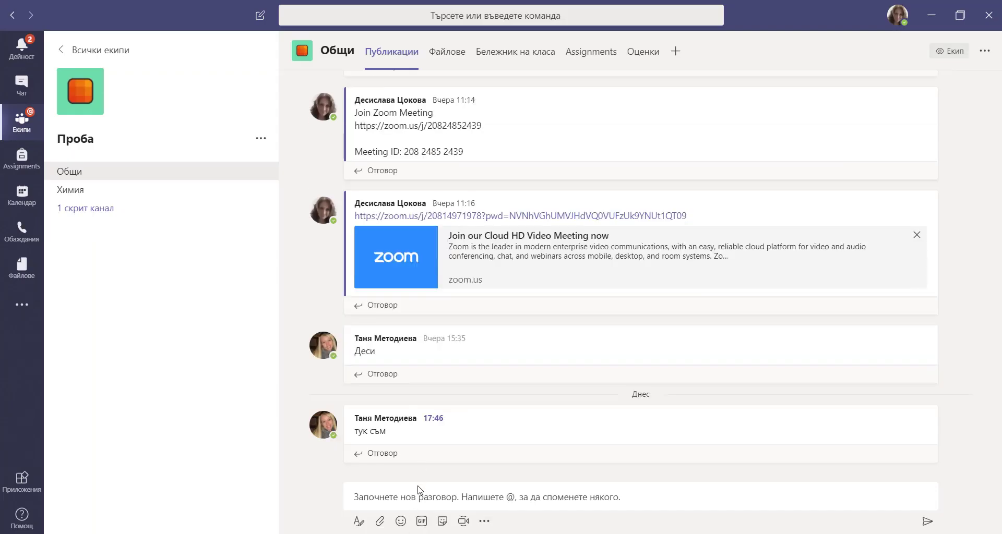
Post the copied Zoom invitation link as a new message in the "Общи" channel
click(419, 492)
key(ctrl+v)
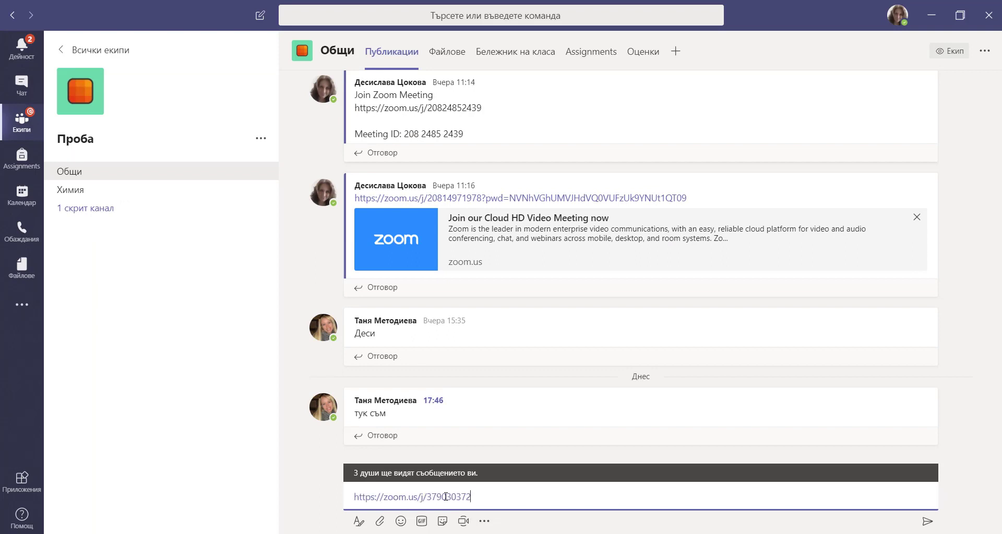
key(Return)
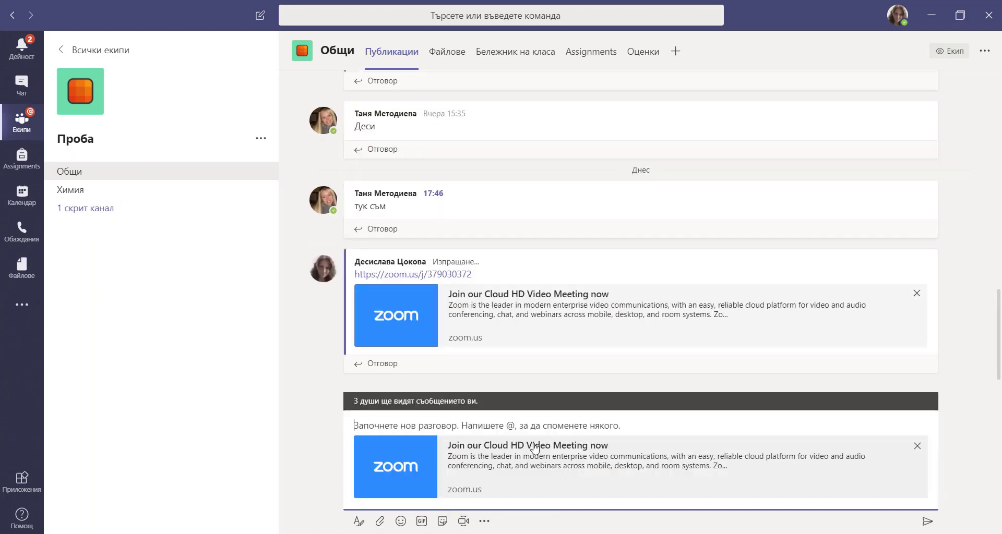
click(928, 523)
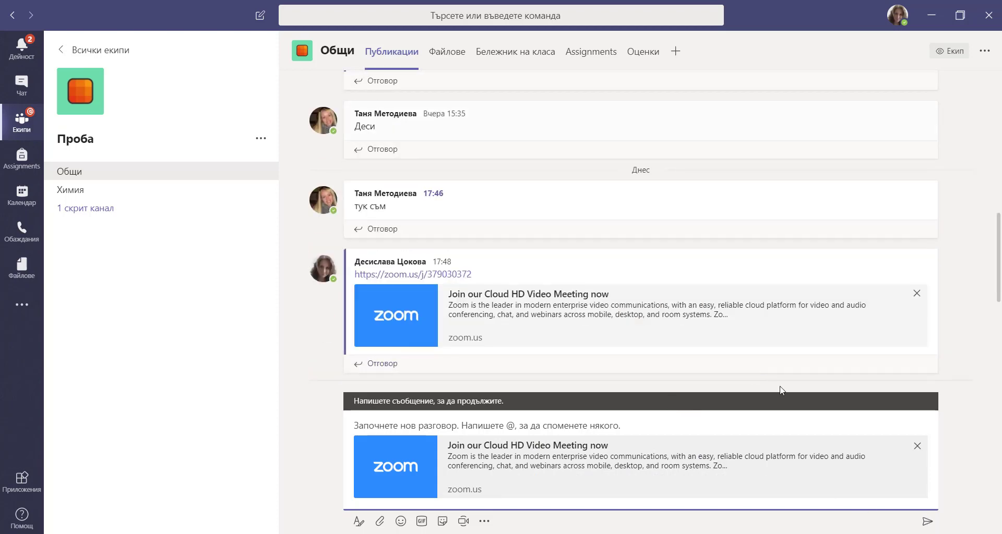
Switch back to the Zoom meeting, show the group chat and mute the host's own microphone
key(alt+Tab)
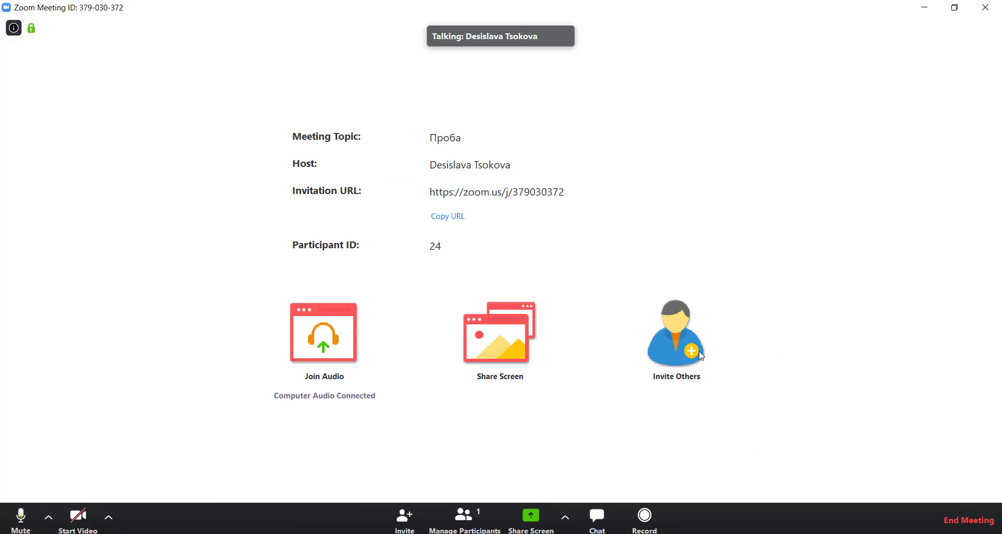
click(597, 516)
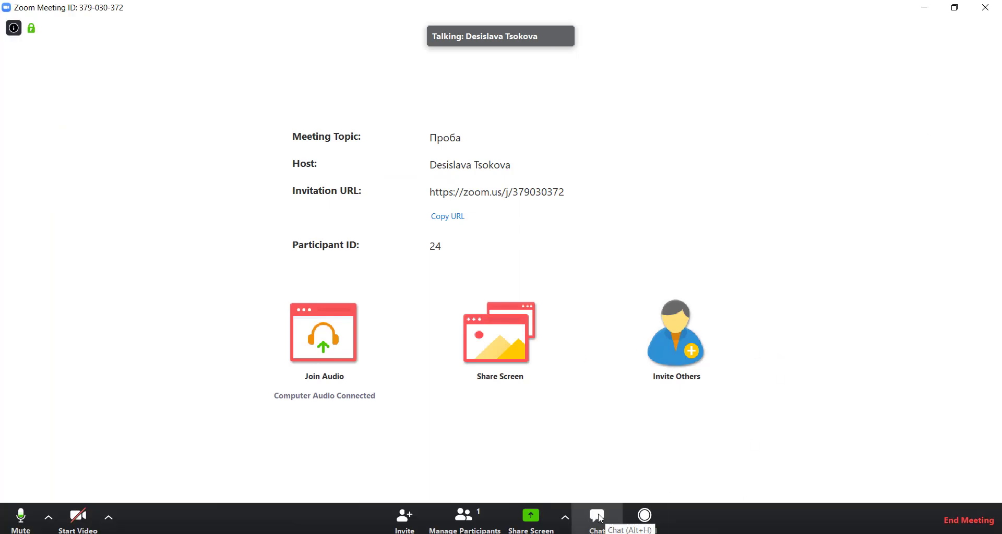
click(28, 522)
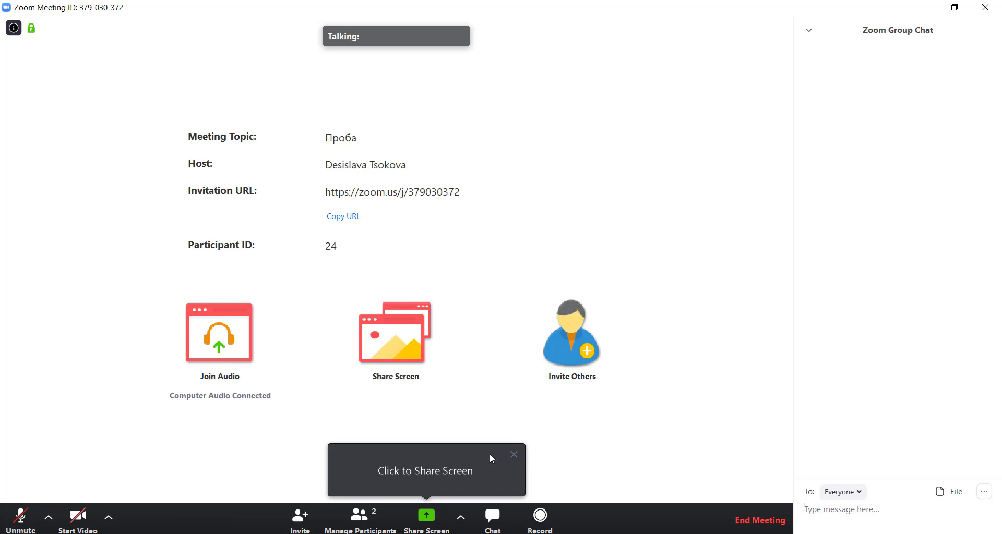
Show the participants list and mute the other attendee's microphone
click(359, 518)
mouse_move(845, 85)
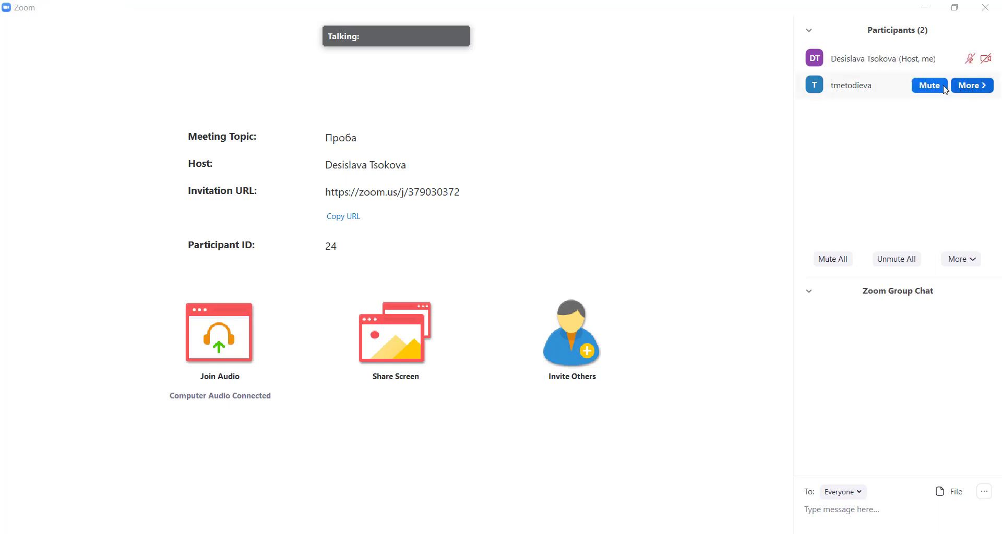
click(935, 87)
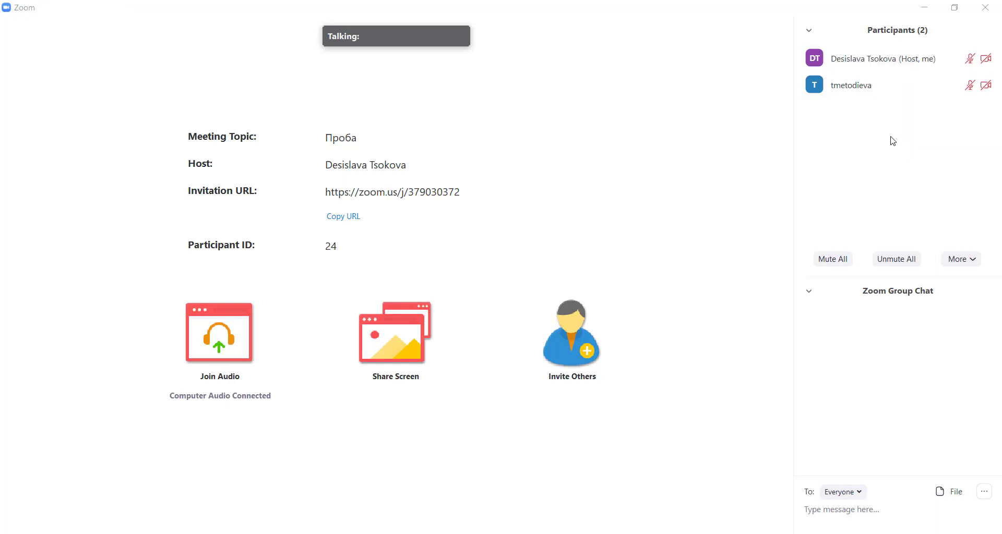
Mute all current and new participants while allowing them to unmute themselves, keeping the participants list shown
click(834, 265)
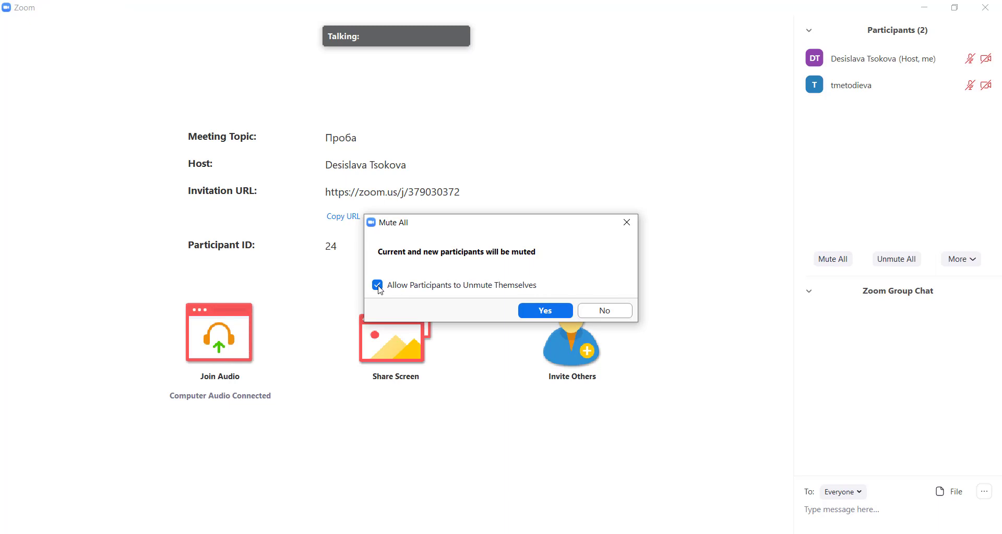
click(545, 311)
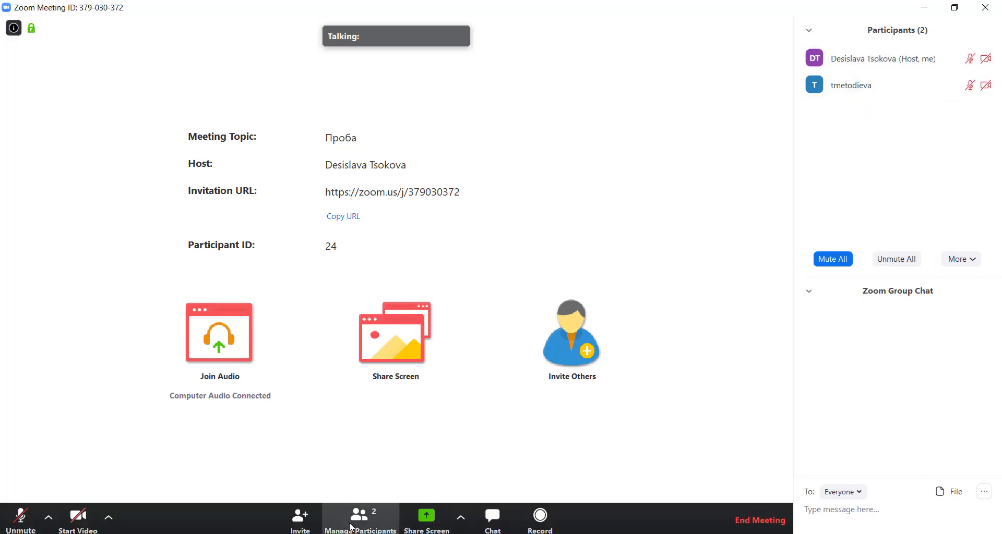
click(359, 519)
click(359, 518)
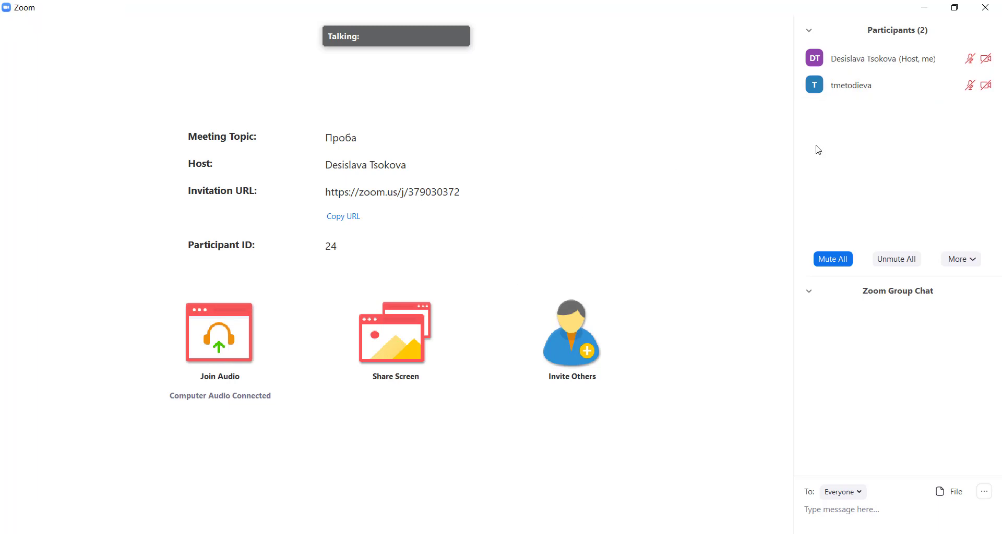
Send the message "Здравейте" to everyone in the meeting's group chat
mouse_move(866, 81)
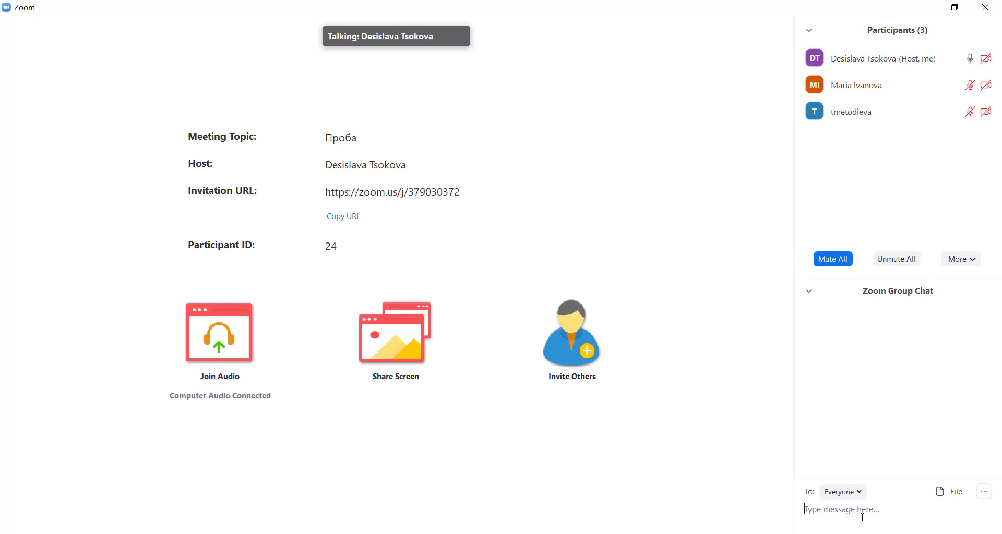
text(Здравейте)
key(Return)
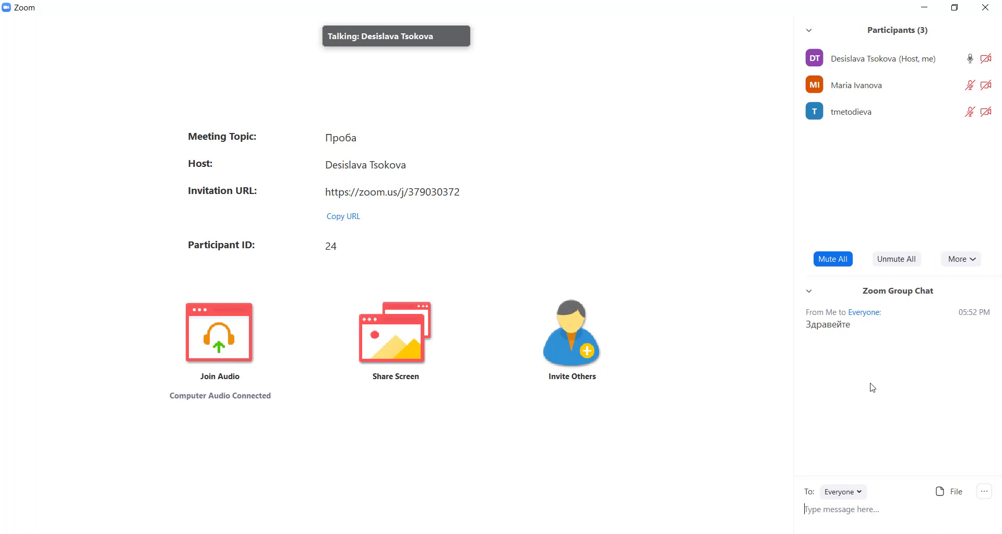
Share the Google Chrome window with the meeting and bring up its "Гимназия Асен Златаров" page
mouse_move(387, 337)
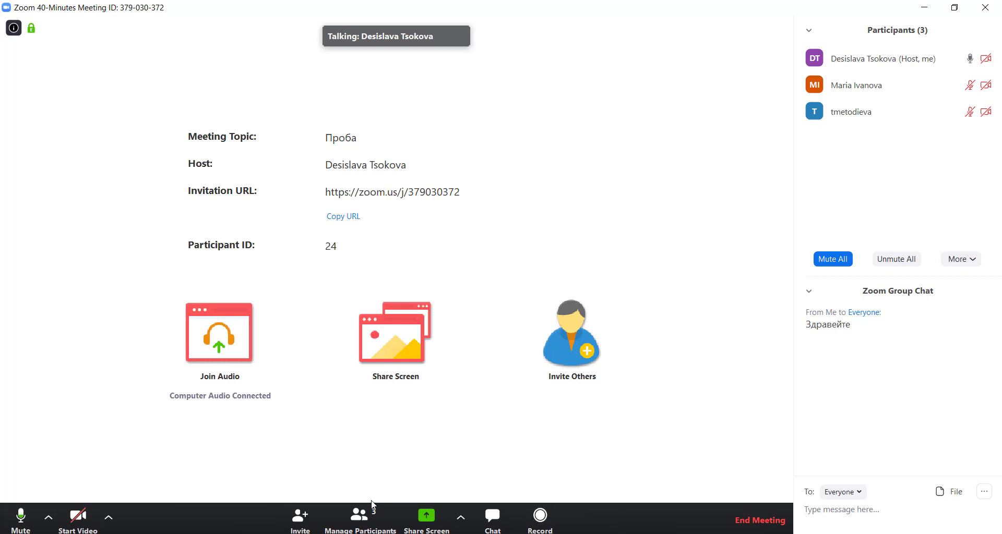
click(430, 520)
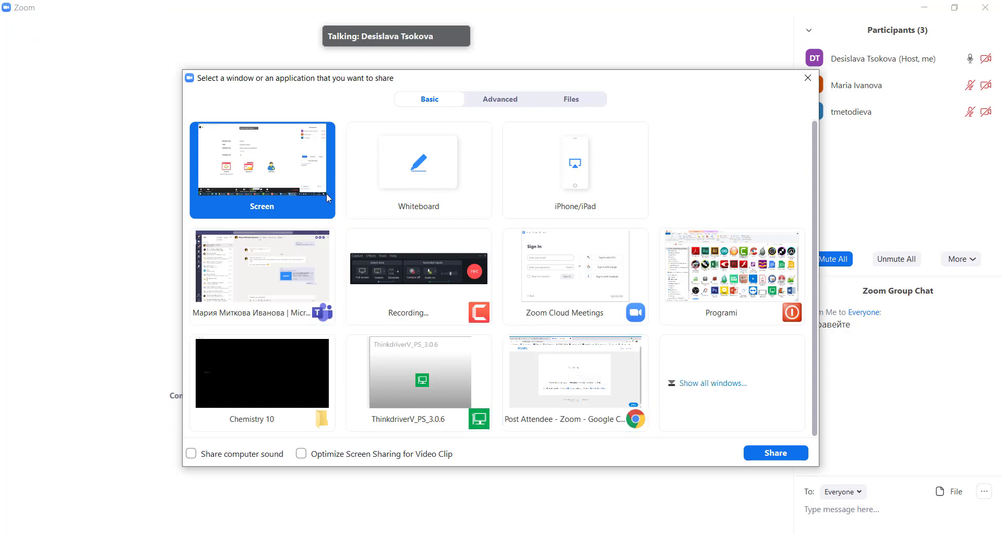
click(568, 393)
double_click(568, 395)
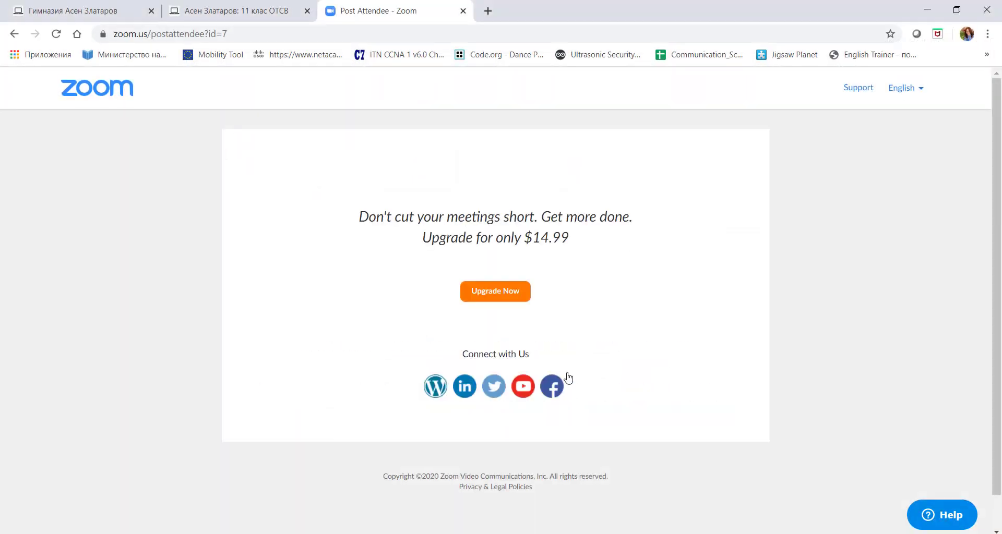
click(244, 10)
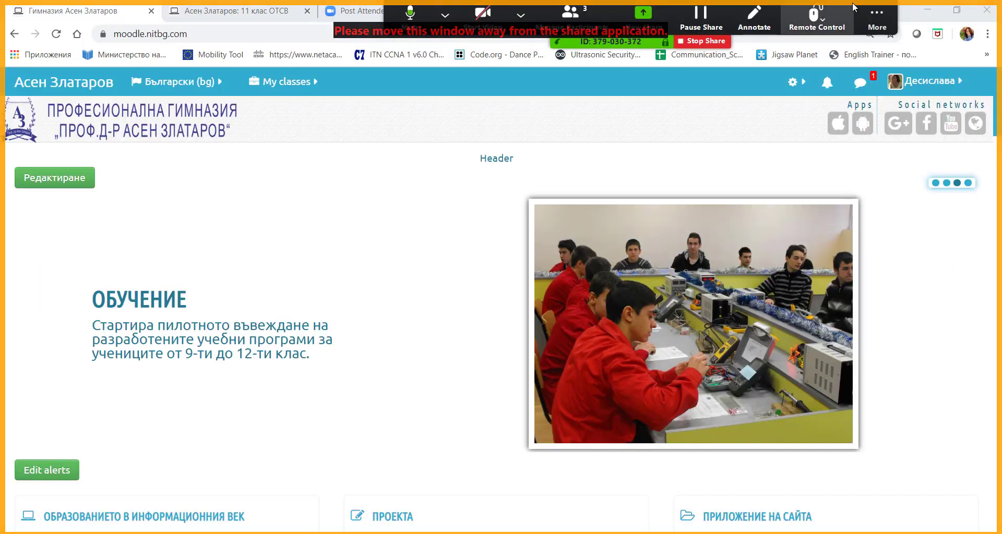
Open the group chat window during the share and move it to the lower right of the shared page
click(872, 12)
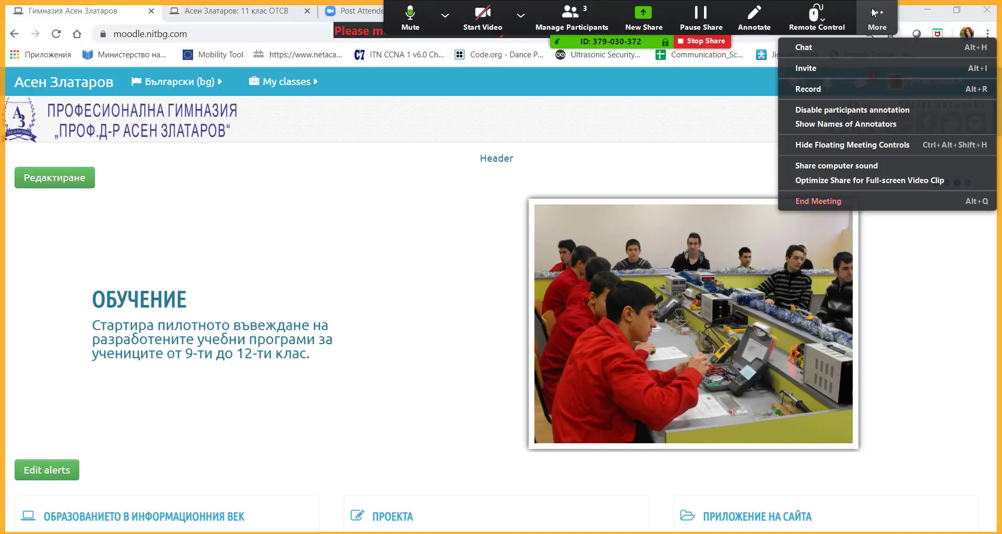
click(832, 50)
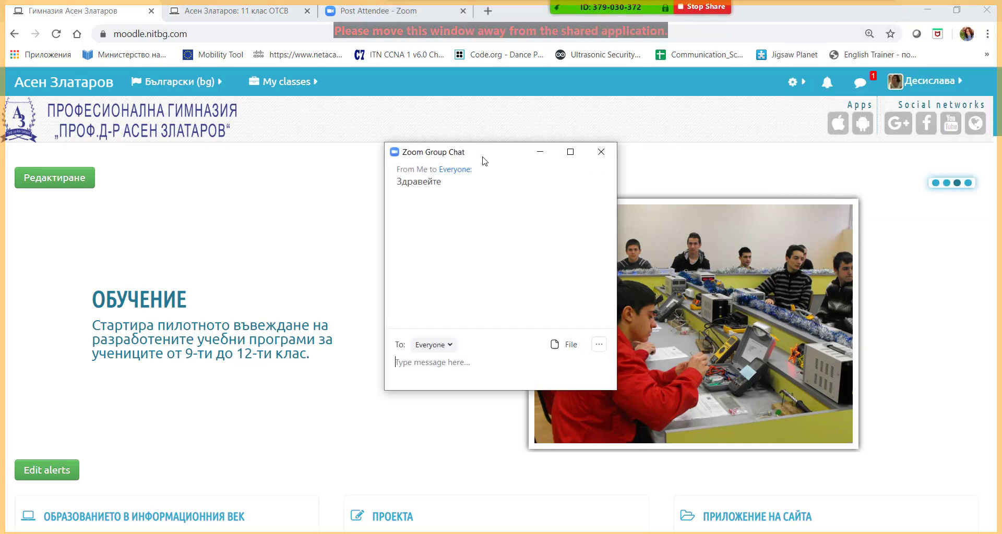
drag(529, 181, 862, 234)
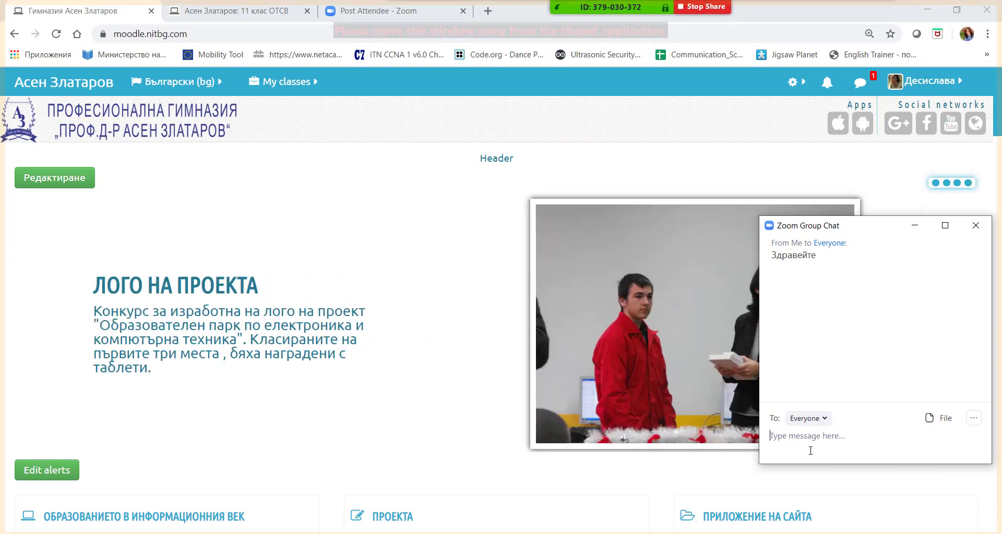
Send the message "Чувате ли ме" to everyone in the group chat
text(Ч)
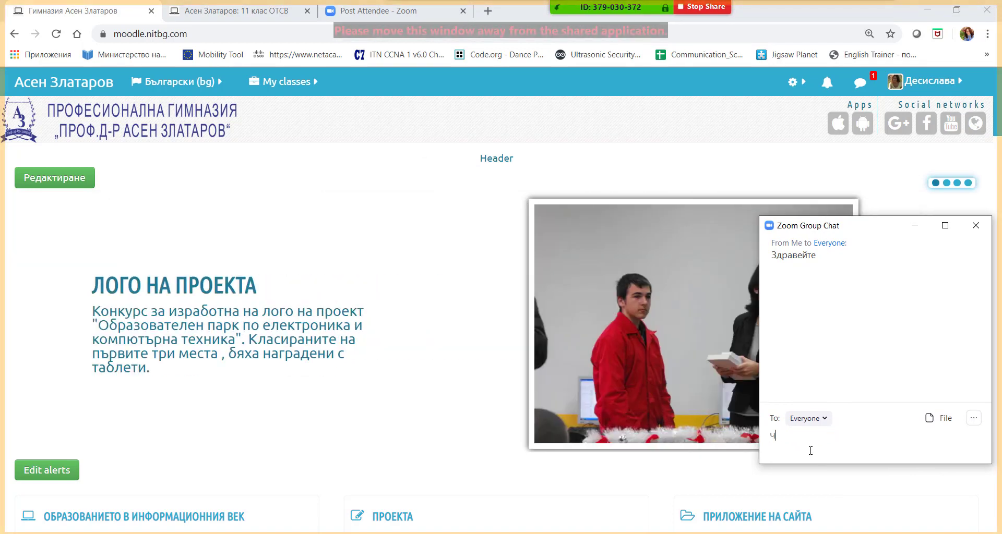
text(увате )
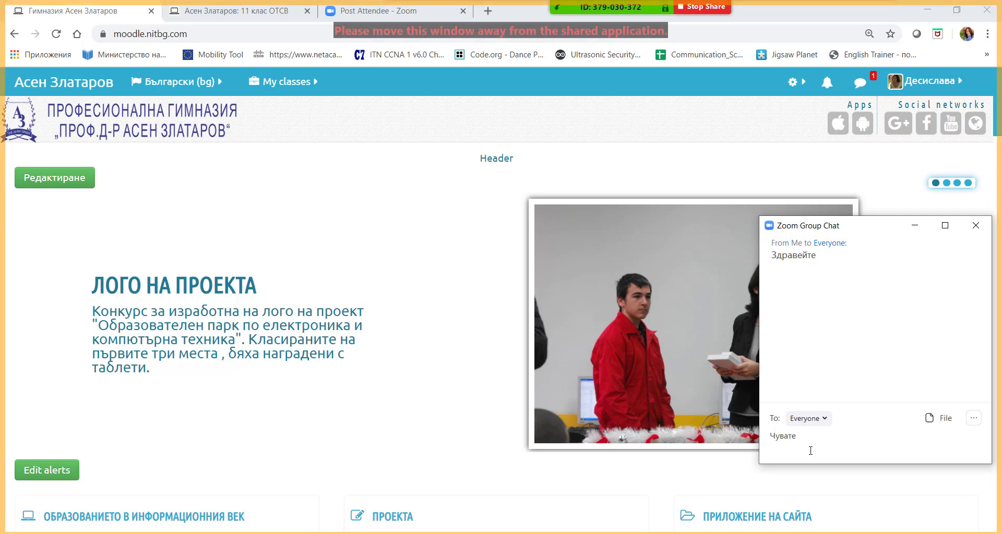
text(ли ме)
key(Return)
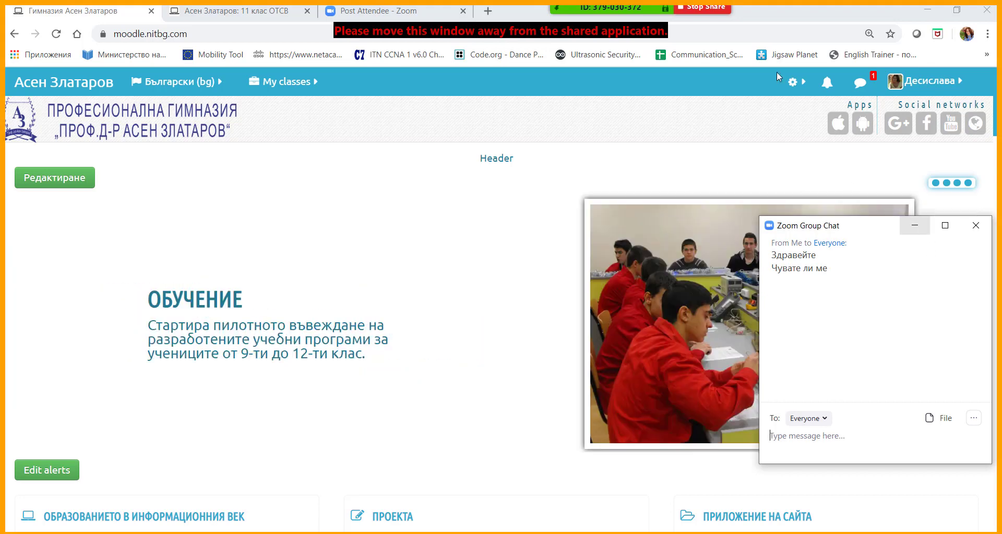
Mute the host's microphone briefly during the screen share
mouse_move(689, 4)
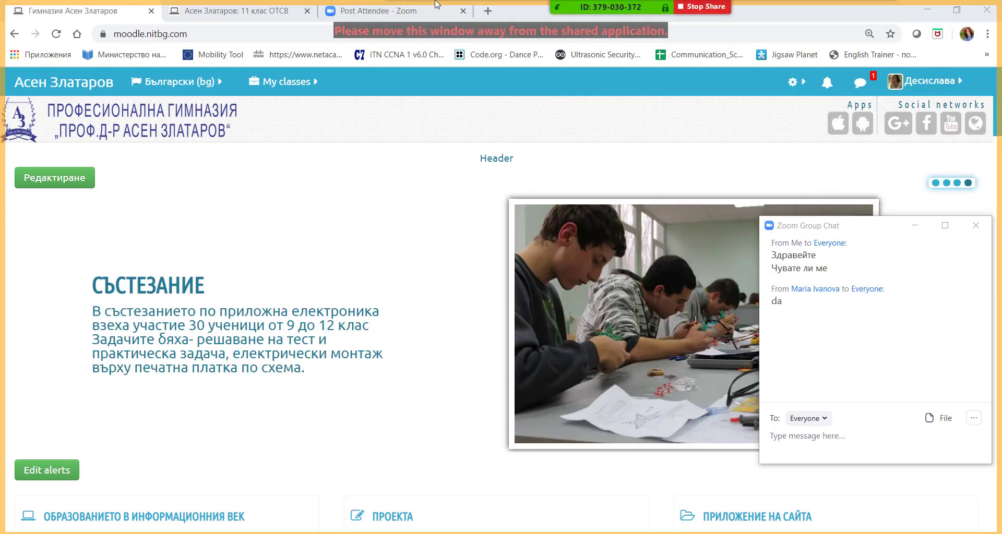
click(444, 15)
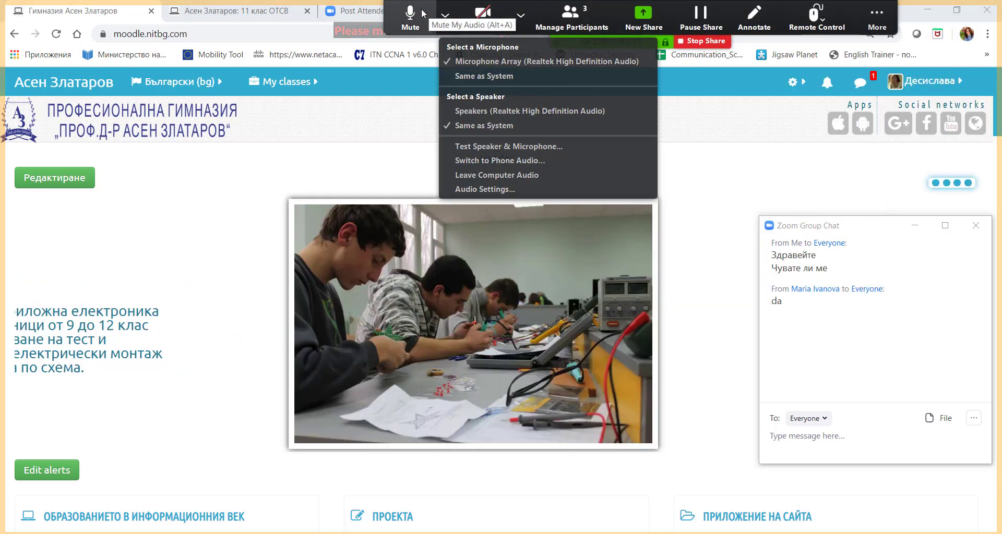
click(422, 13)
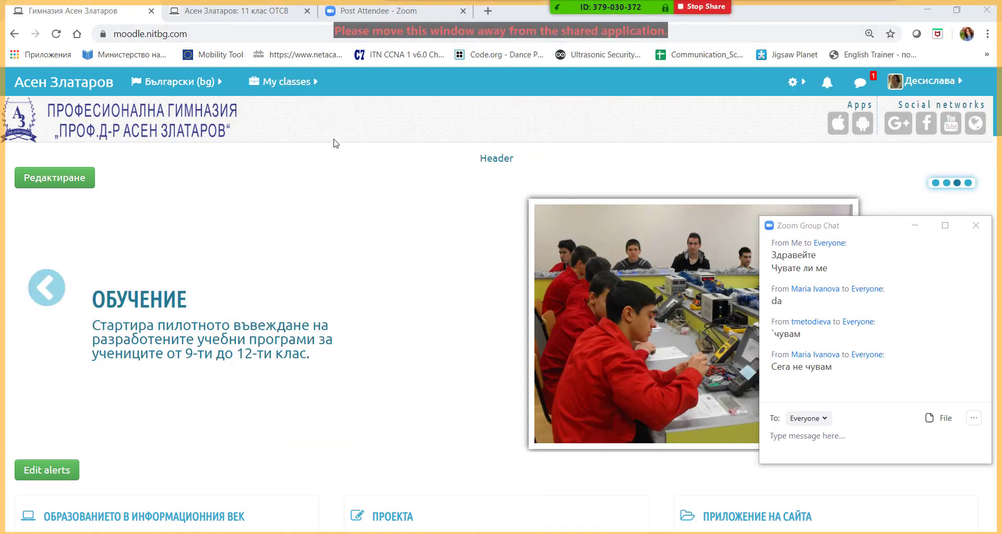
click(281, 82)
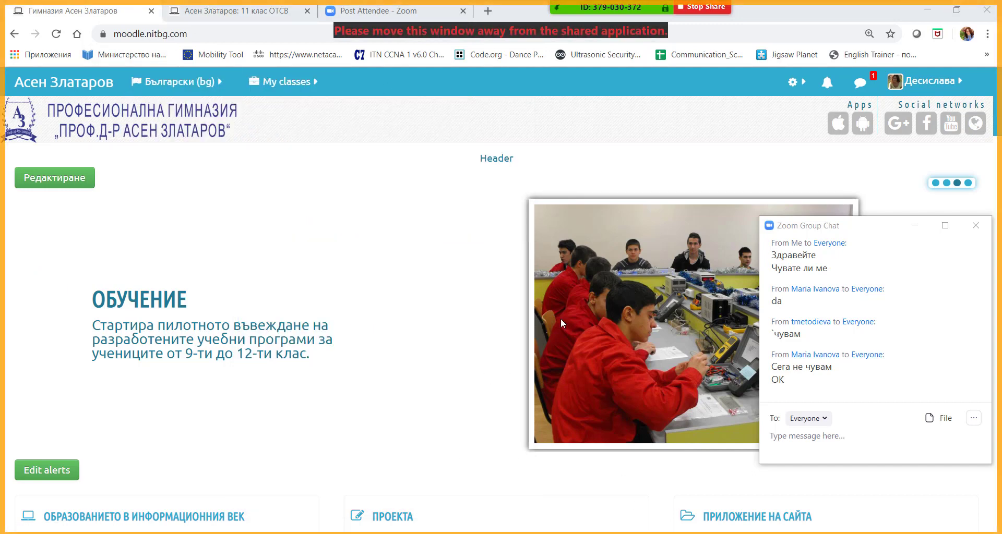
Start a new share that presents the "FE.pptx - PowerPoint" window instead of the browser
mouse_move(642, 7)
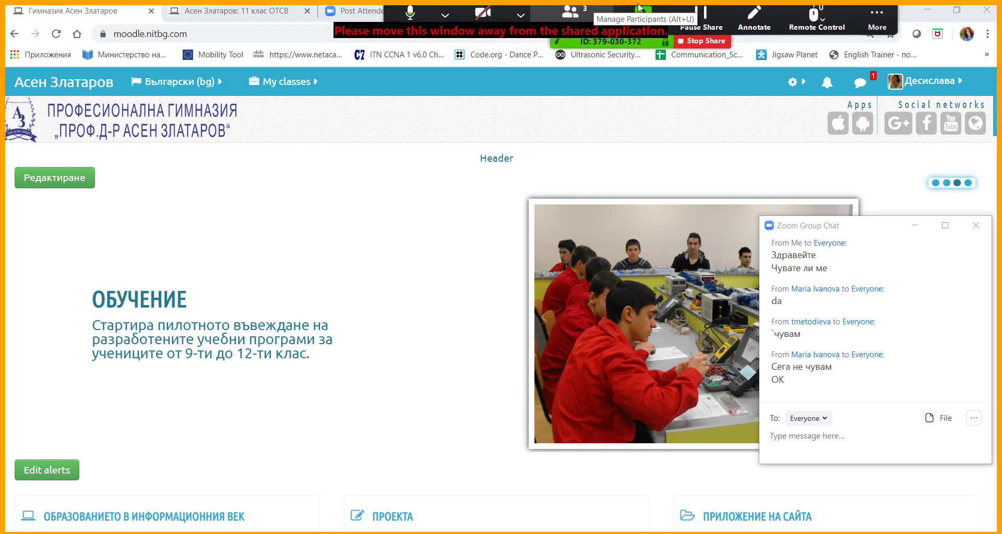
click(642, 11)
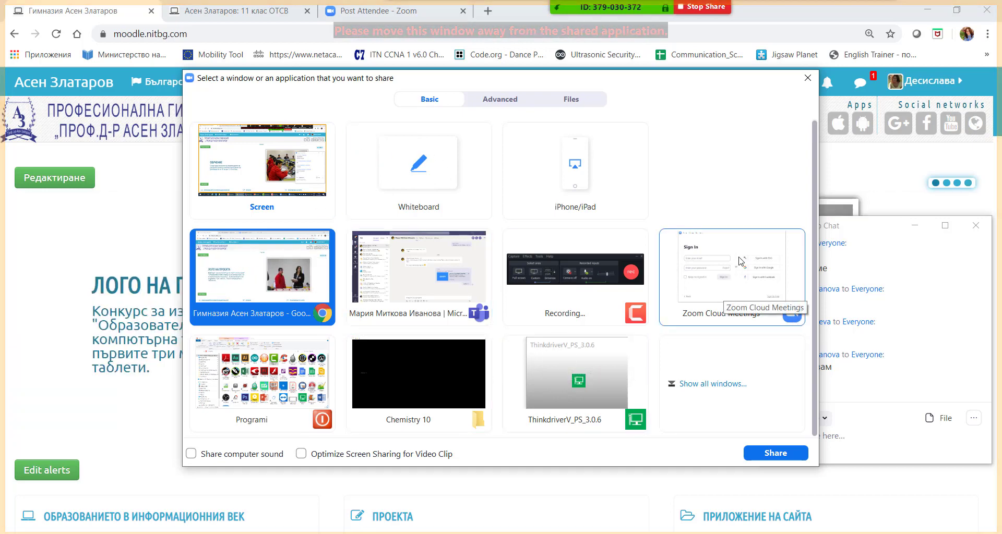
scroll(702, 382, down, 3)
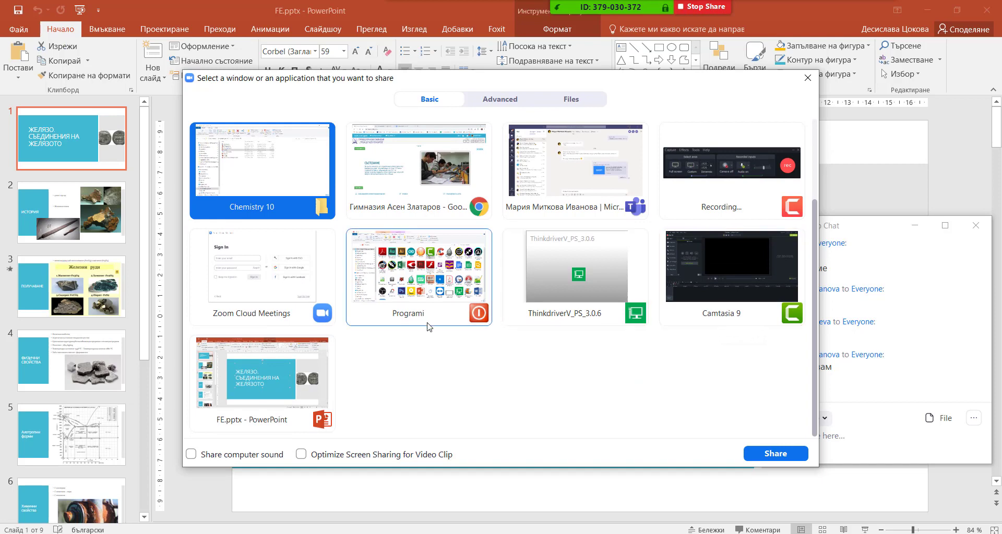
click(267, 367)
double_click(267, 366)
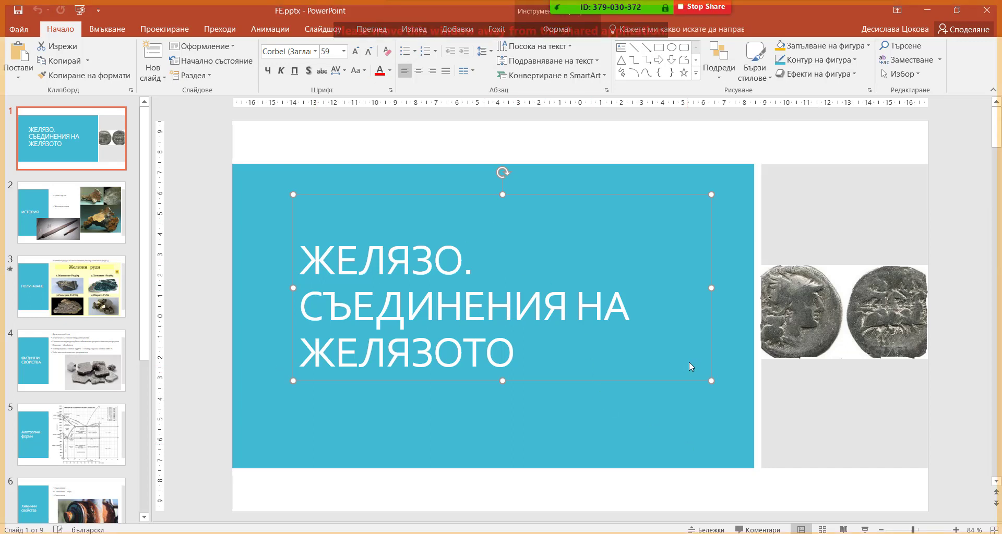